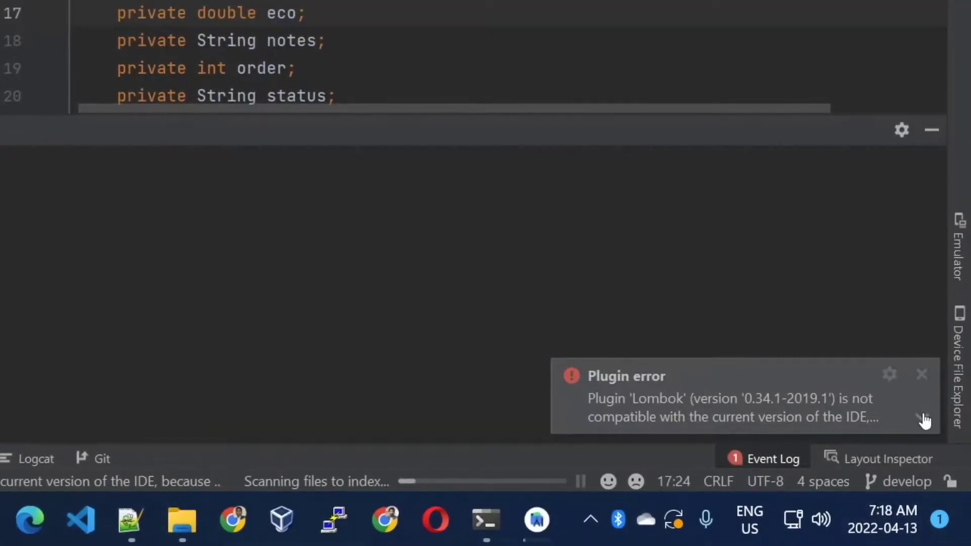
Examine the full Lombok plugin error and its IDE build requirement, dismissing the project update notification
left_click(921, 416)
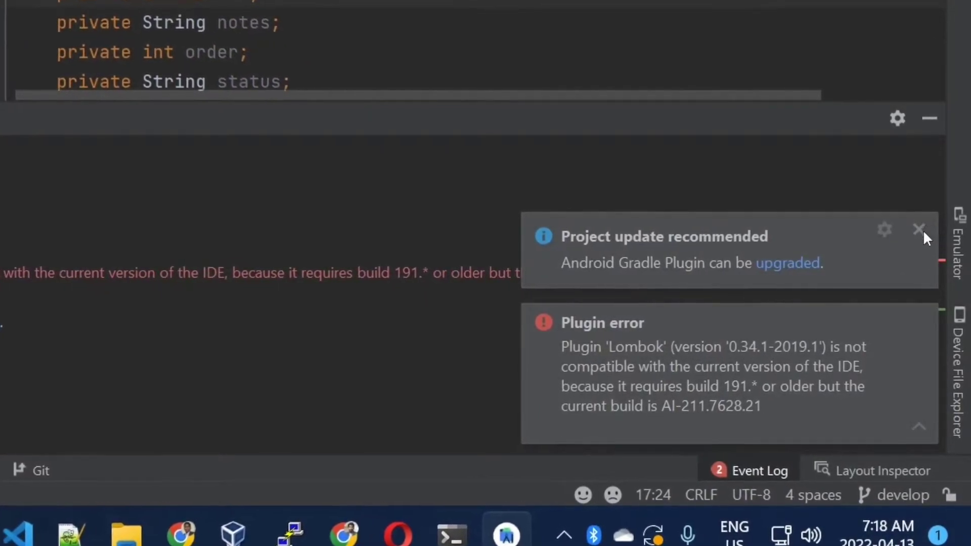
left_click(924, 227)
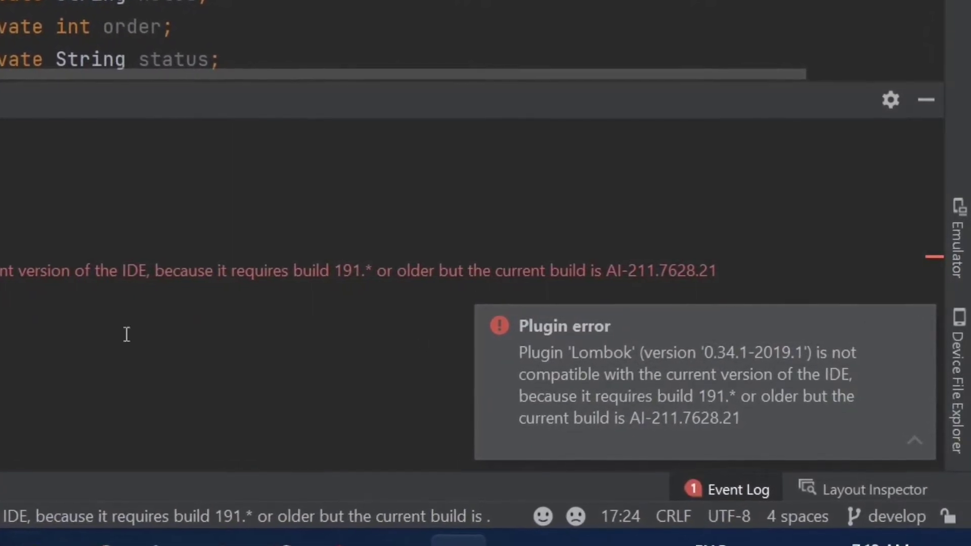
left_click_drag(0, 271, 717, 267)
left_click(586, 271)
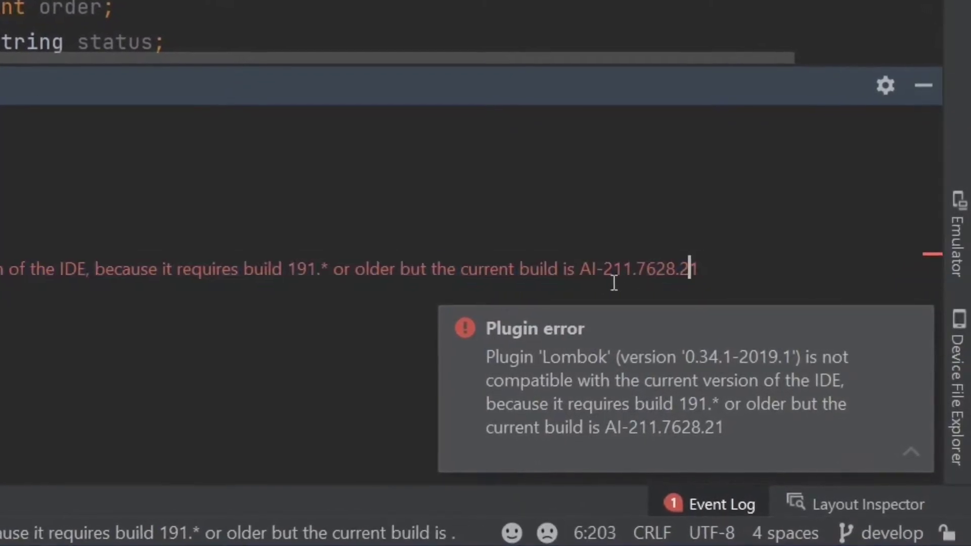
left_click_drag(579, 273, 702, 268)
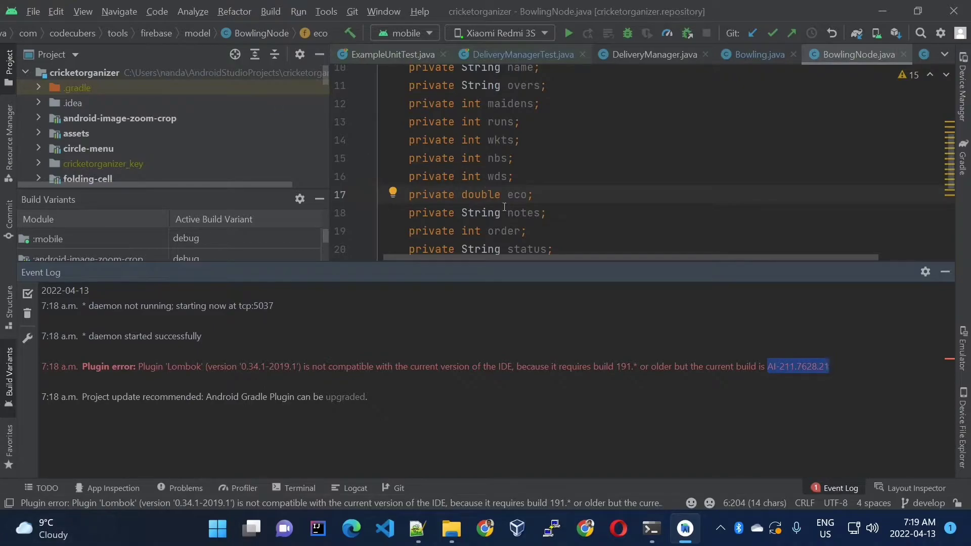
Disable the incompatible Lombok plugin in the IDE's plugin settings and apply the change
left_click(35, 15)
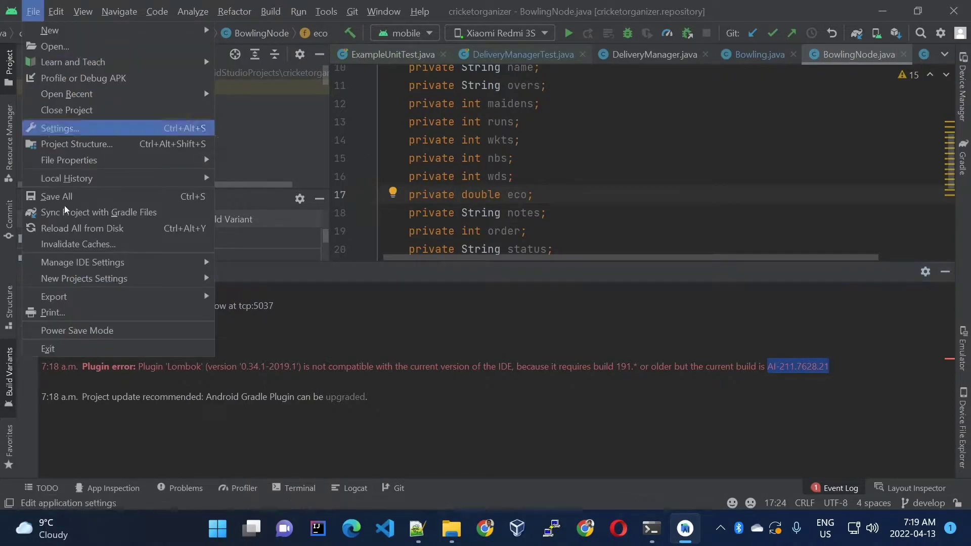
left_click(105, 129)
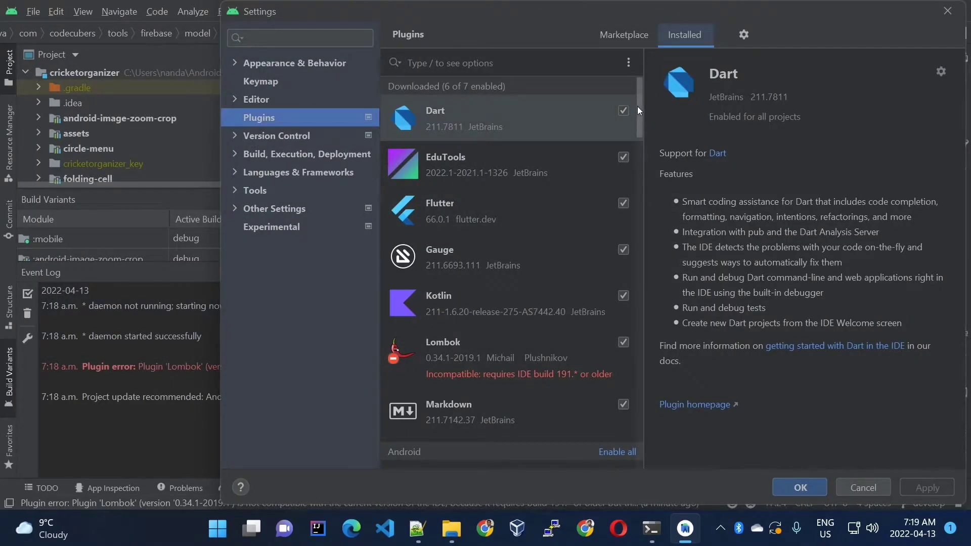
left_click_drag(637, 106, 635, 126)
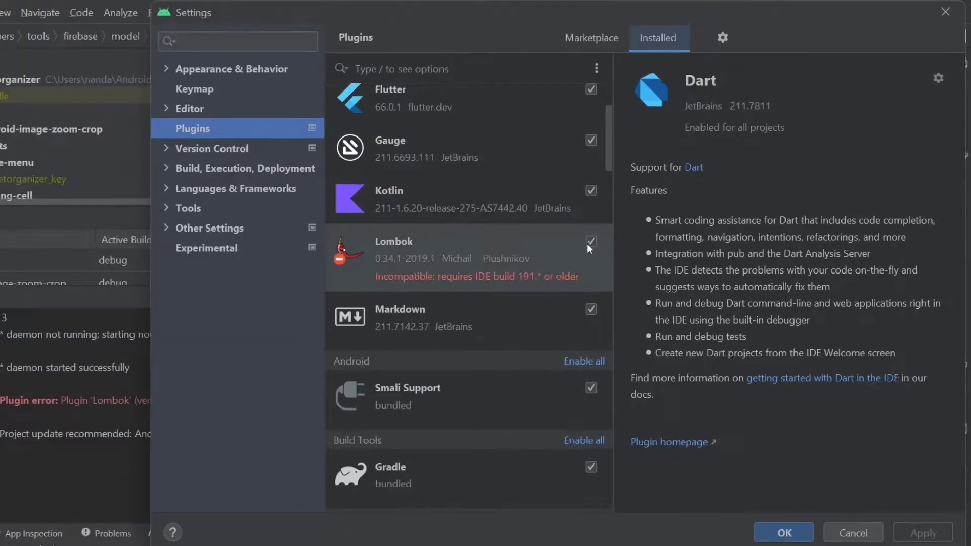
left_click(624, 221)
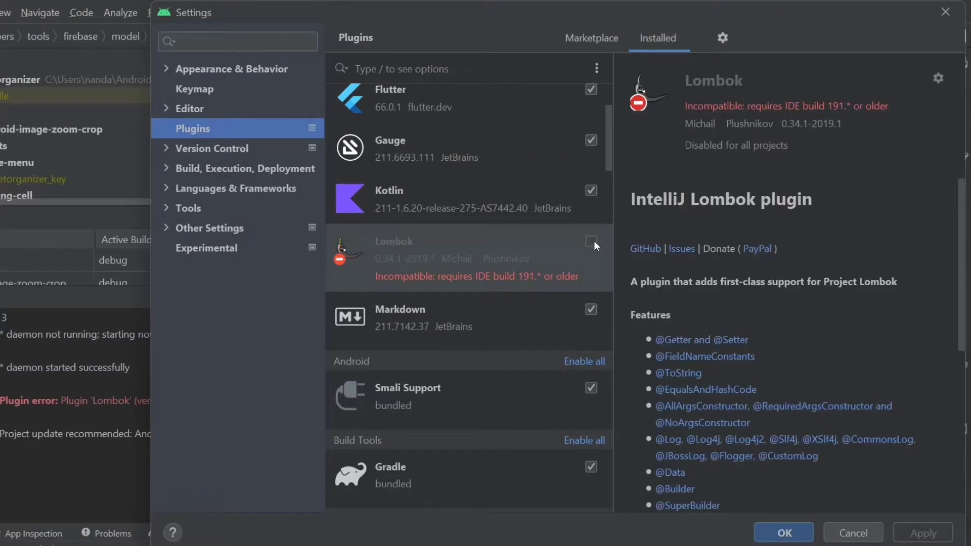
left_click(913, 536)
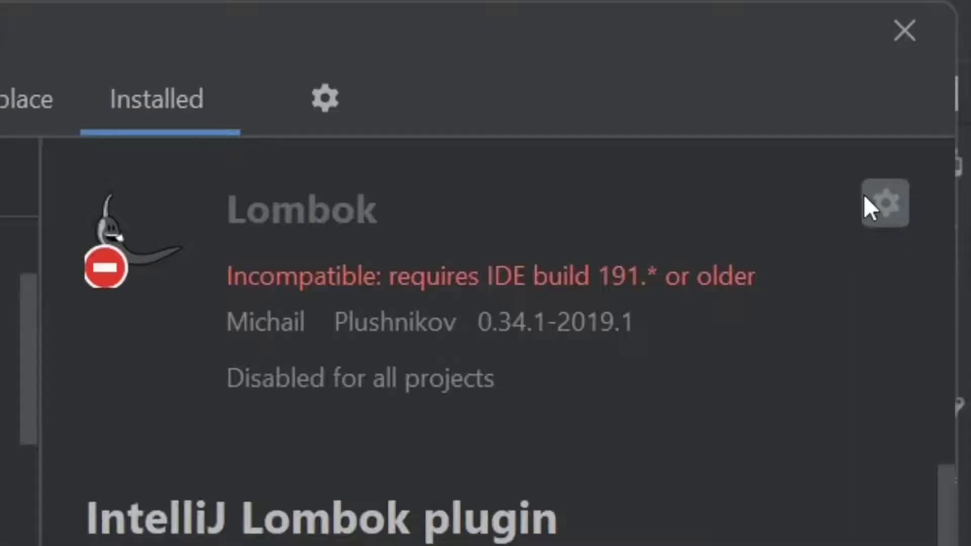
Uninstall the Lombok plugin, confirm the removal, and save the plugin settings
left_click(936, 78)
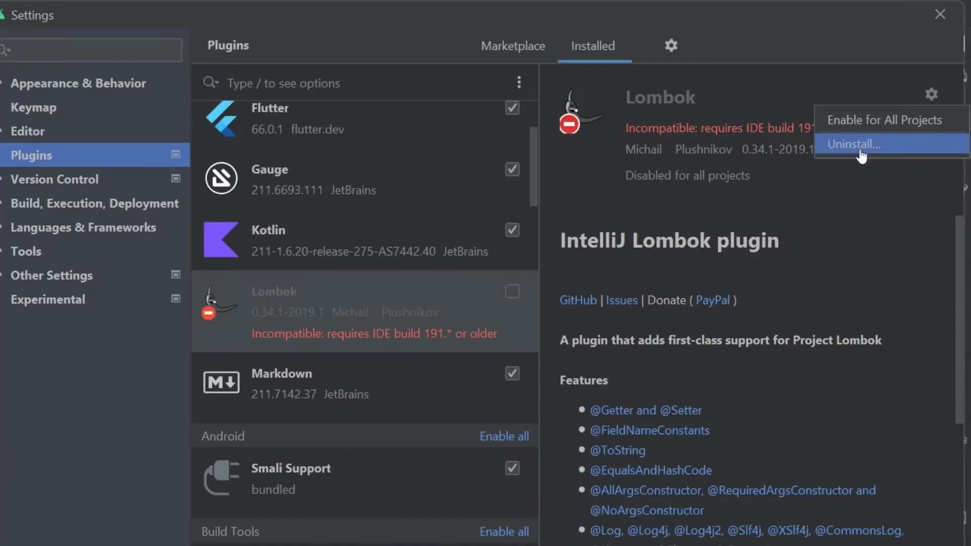
left_click(738, 316)
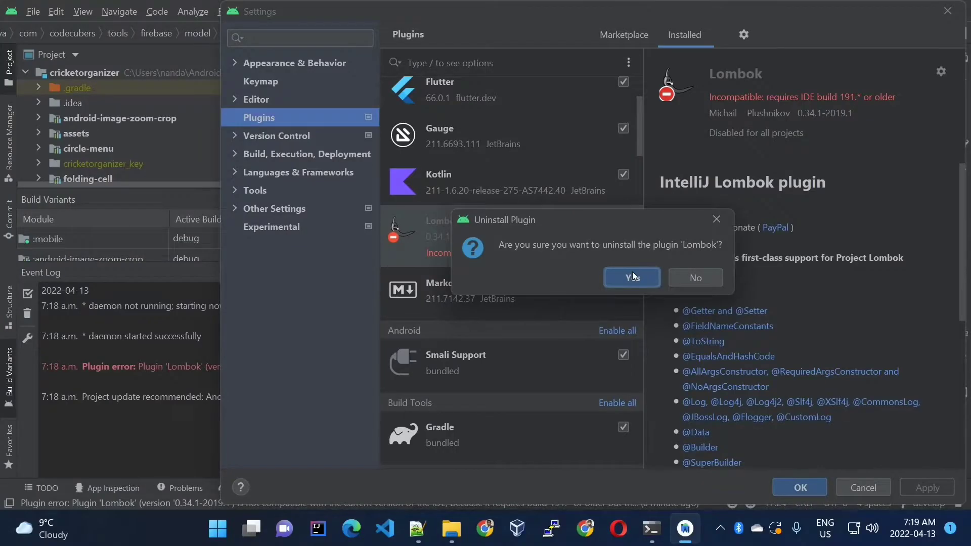
left_click(524, 366)
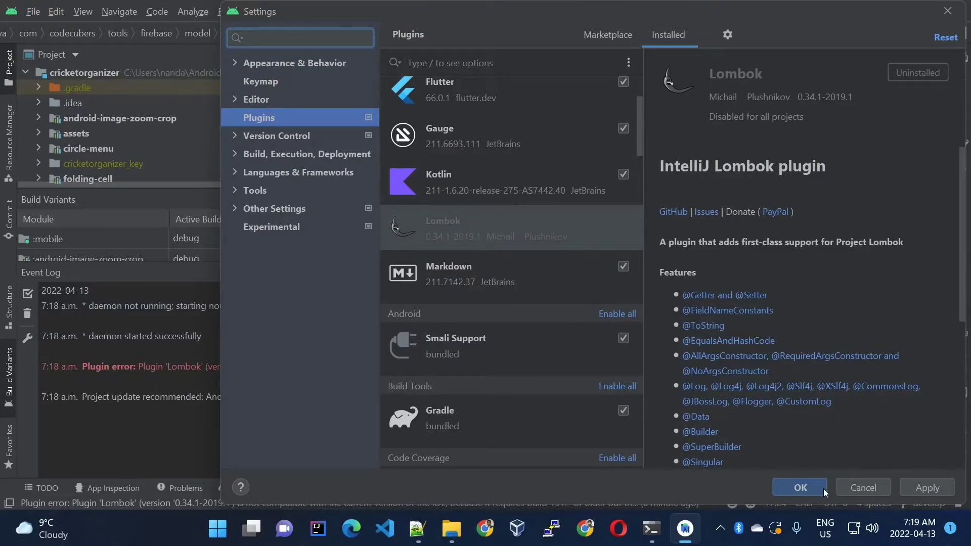
left_click(915, 486)
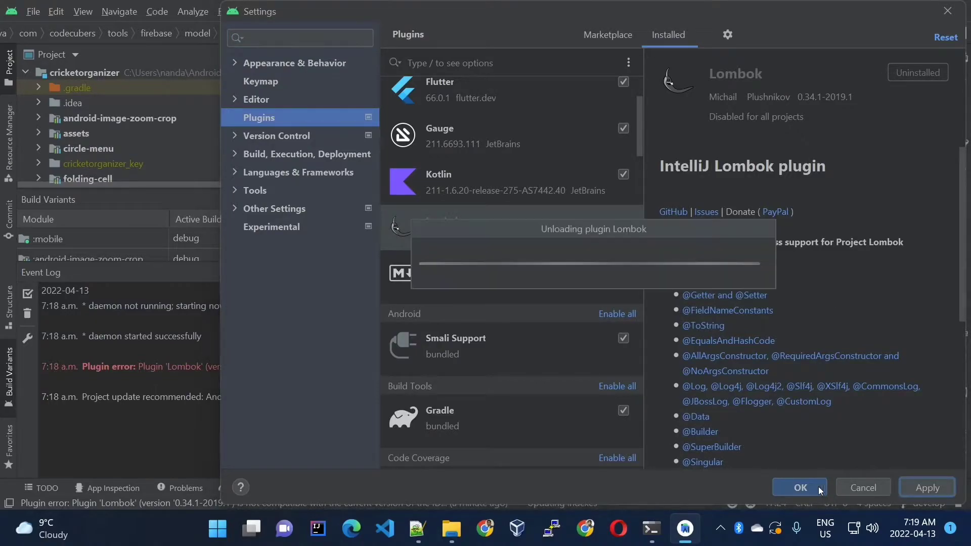
left_click(791, 485)
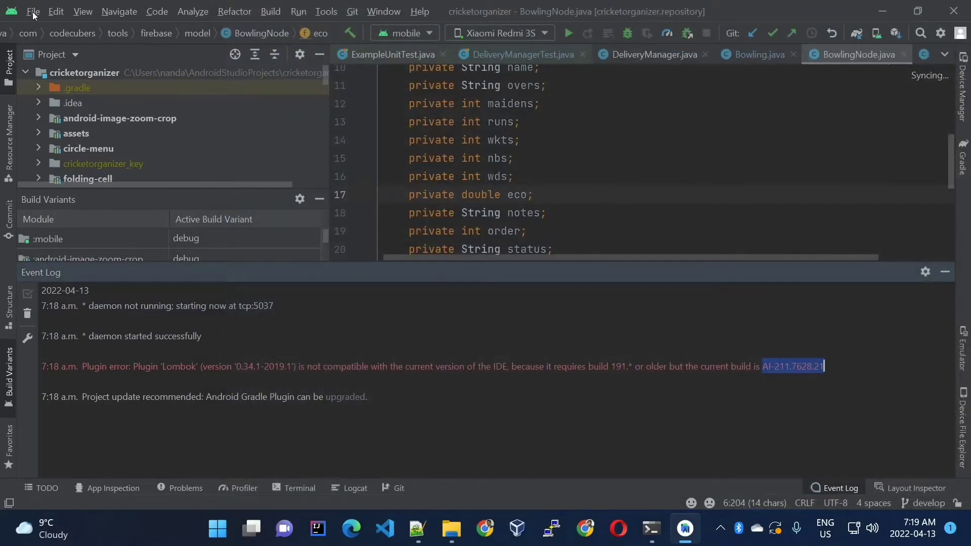
Restart the IDE without invalidating its caches
left_click(34, 12)
left_click(85, 244)
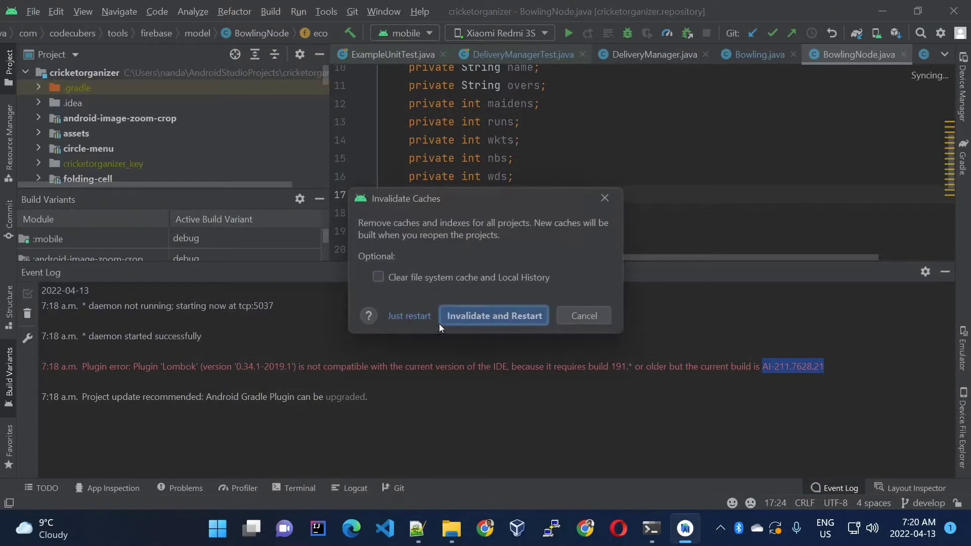
left_click(408, 316)
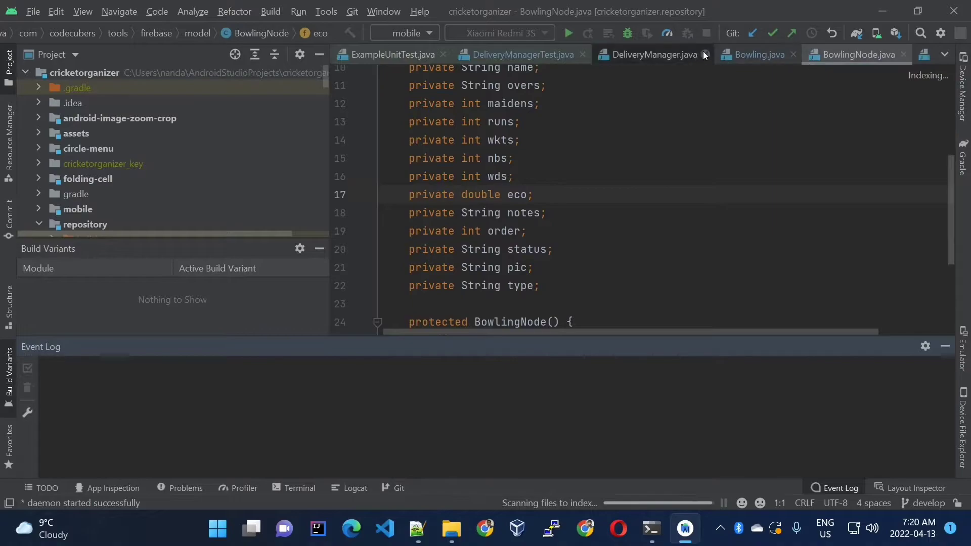
Close all open editor files except Bowling.java and BowlingNode.java
left_click(600, 54)
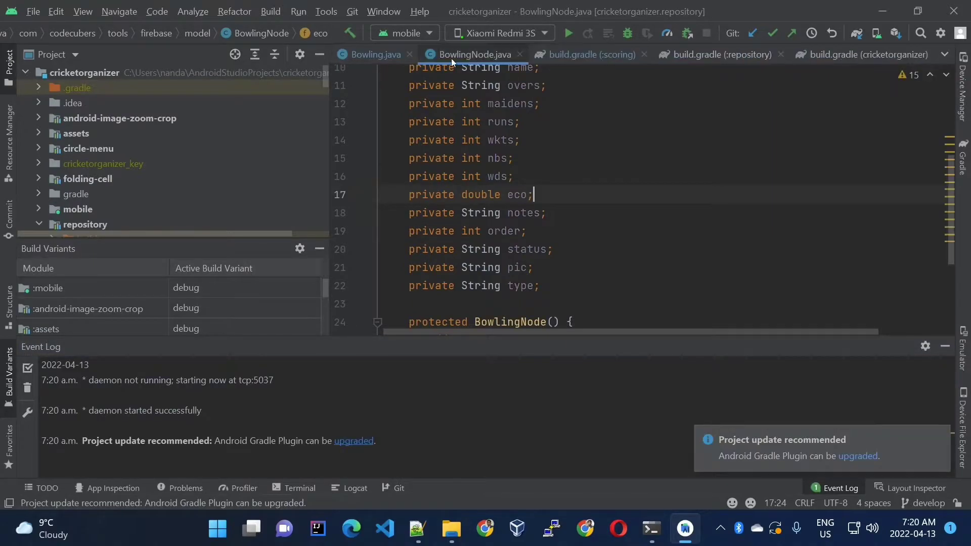
right_click(492, 54)
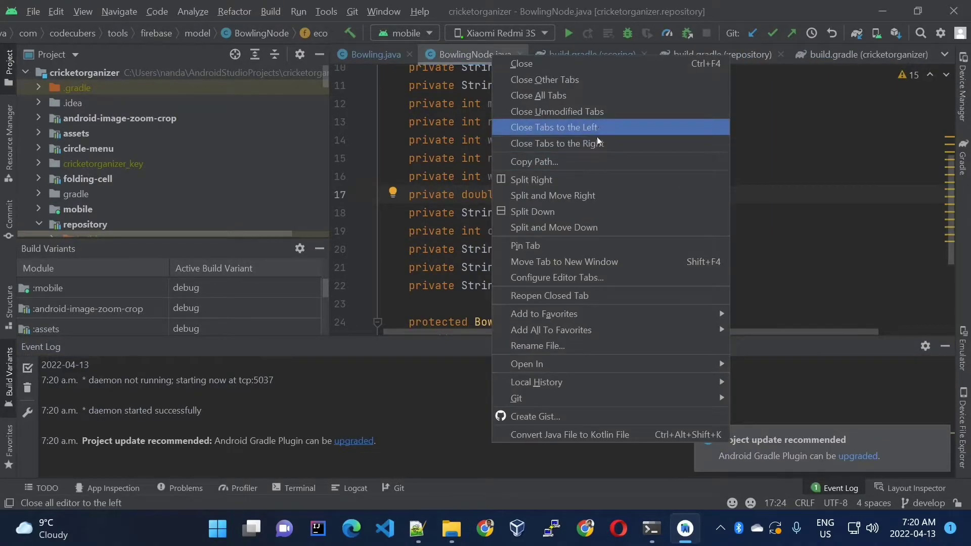
left_click(593, 145)
Enlarge the code editor by reducing the Event Log's height and the Project pane's width
scroll(491, 180, "up", 1)
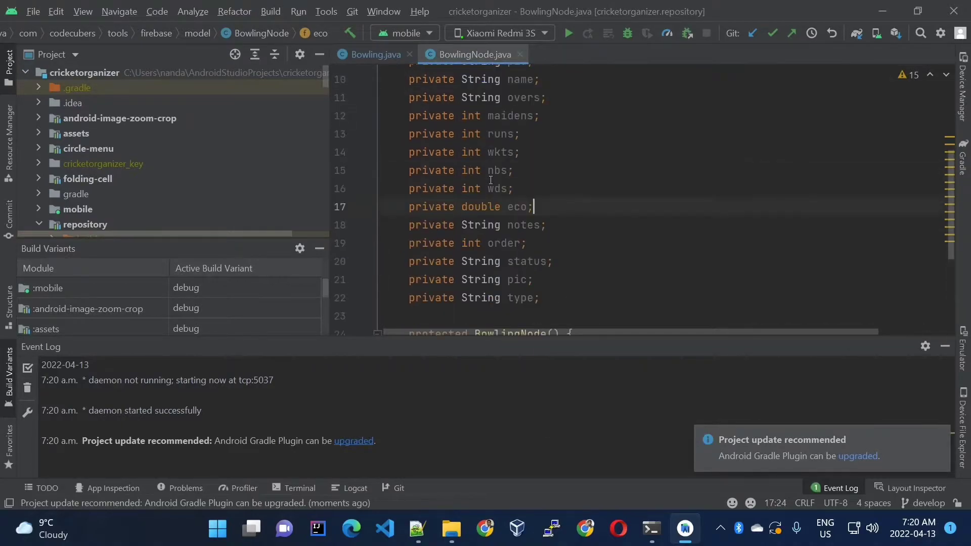
left_click_drag(662, 355, 662, 403)
scroll(358, 103, "up", 5)
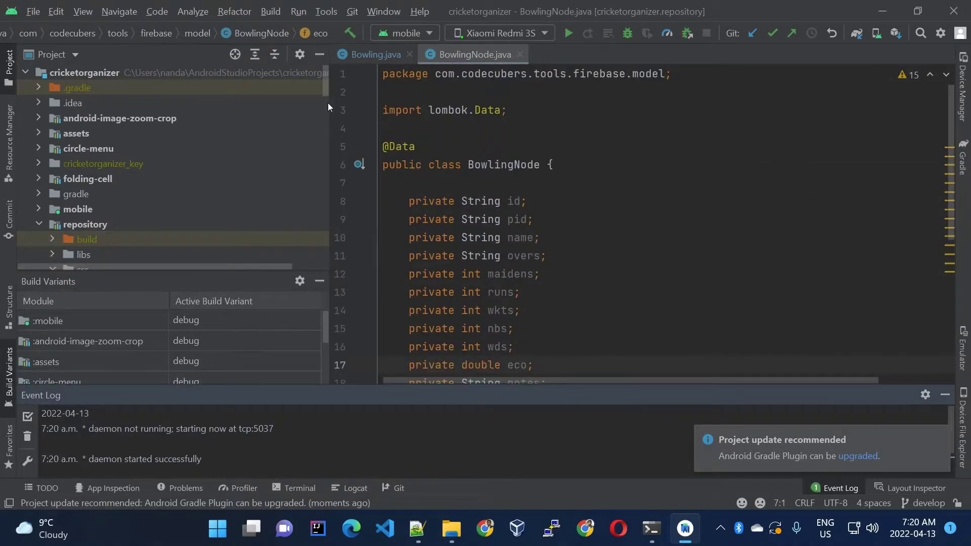
left_click_drag(300, 114, 191, 115)
left_click(344, 147)
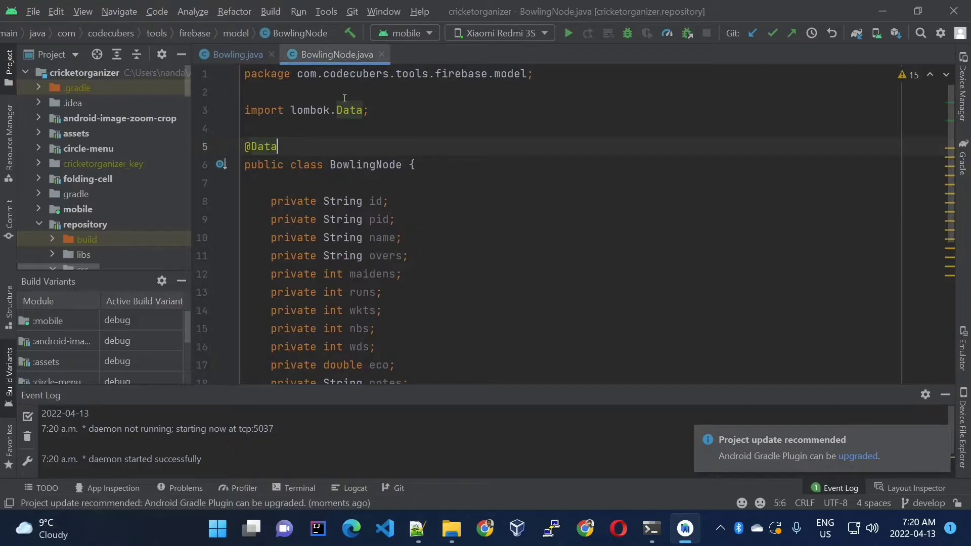
left_click_drag(299, 145, 211, 113)
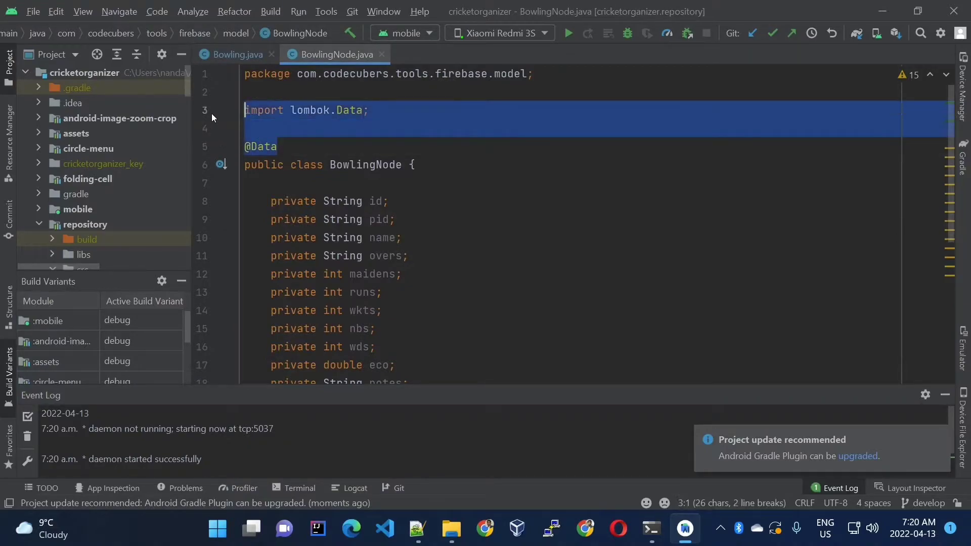
left_click(390, 134)
scroll(389, 135, "down", 5)
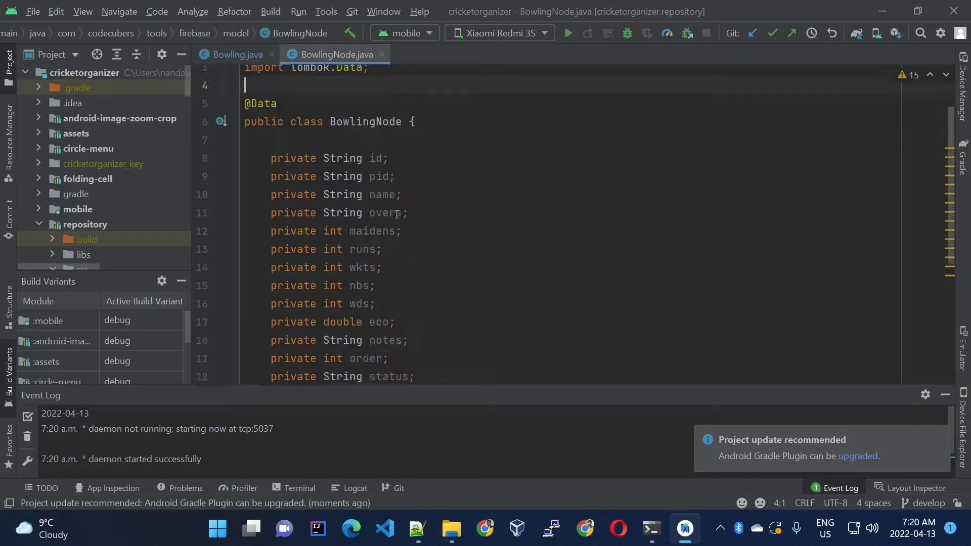
scroll(332, 233, "up", 3)
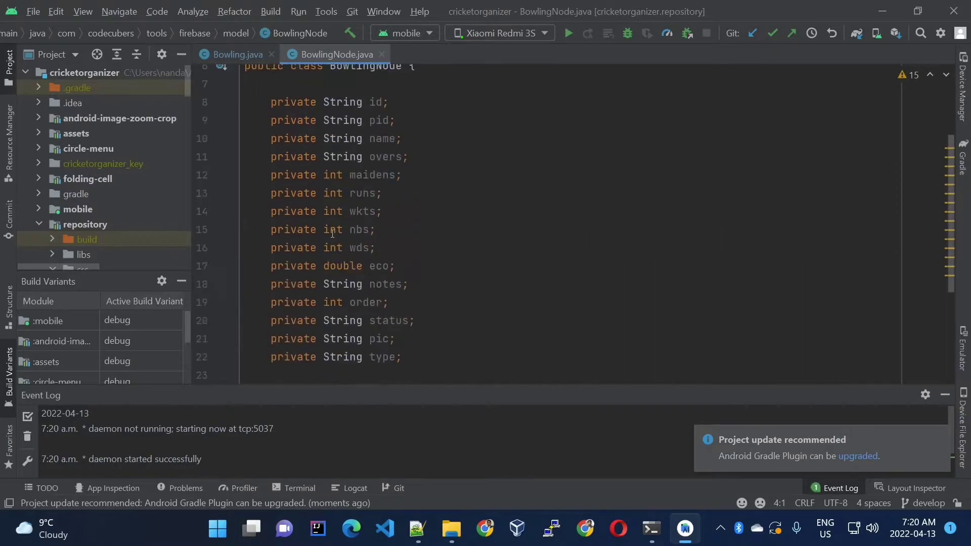
left_click_drag(307, 107, 245, 373)
left_click(438, 208)
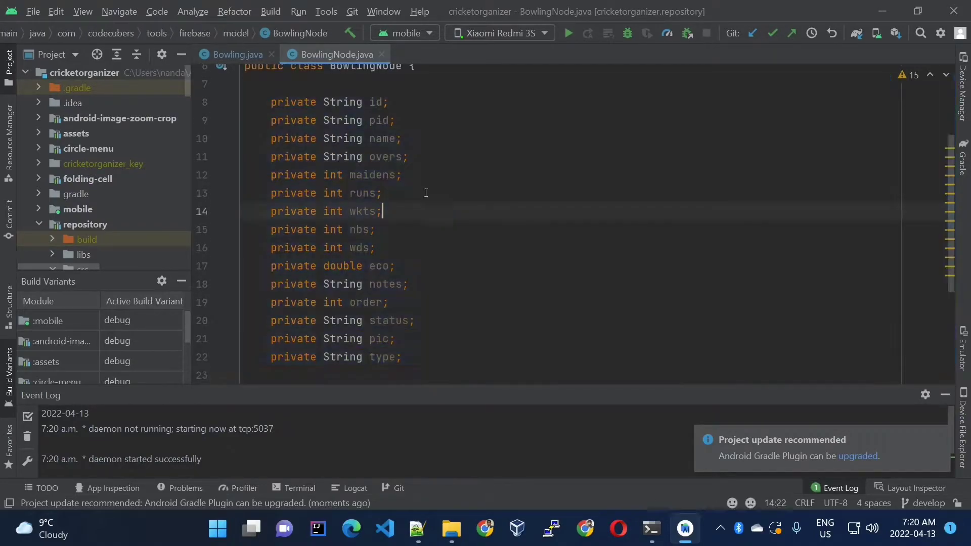
Review how Bowling.java extends BowlingNode and which setter and getter calls are marked as errors
left_click(248, 50)
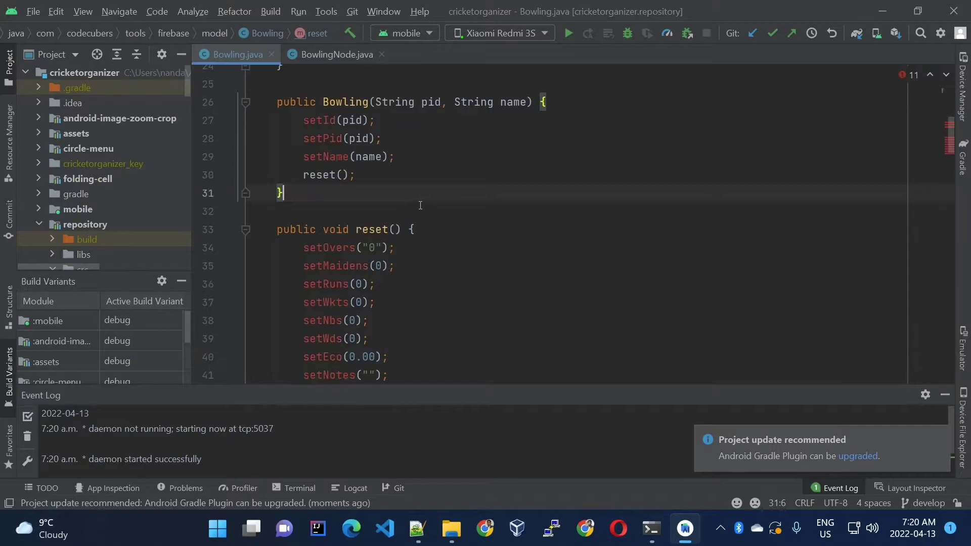
scroll(435, 142, "up", 8)
double_click(367, 172)
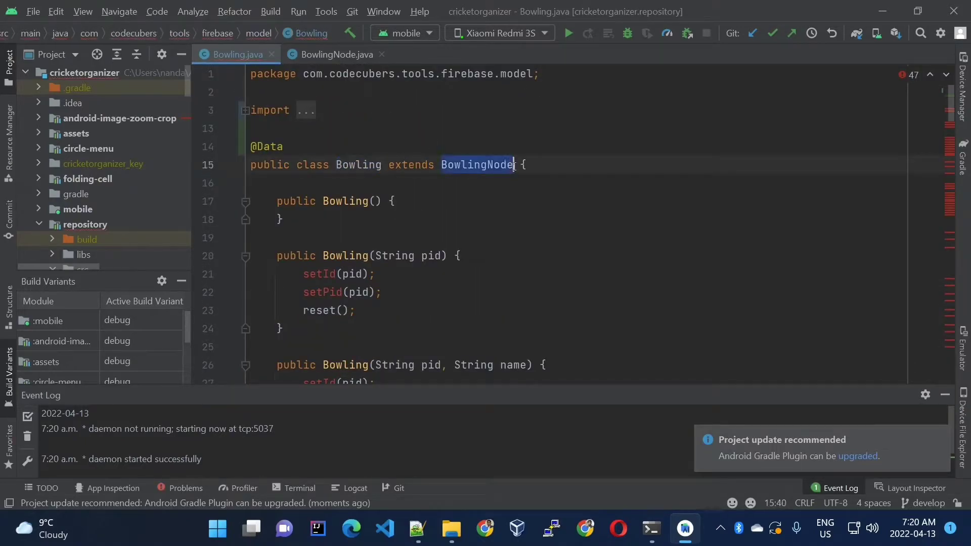
double_click(477, 164)
scroll(333, 159, "down", 3)
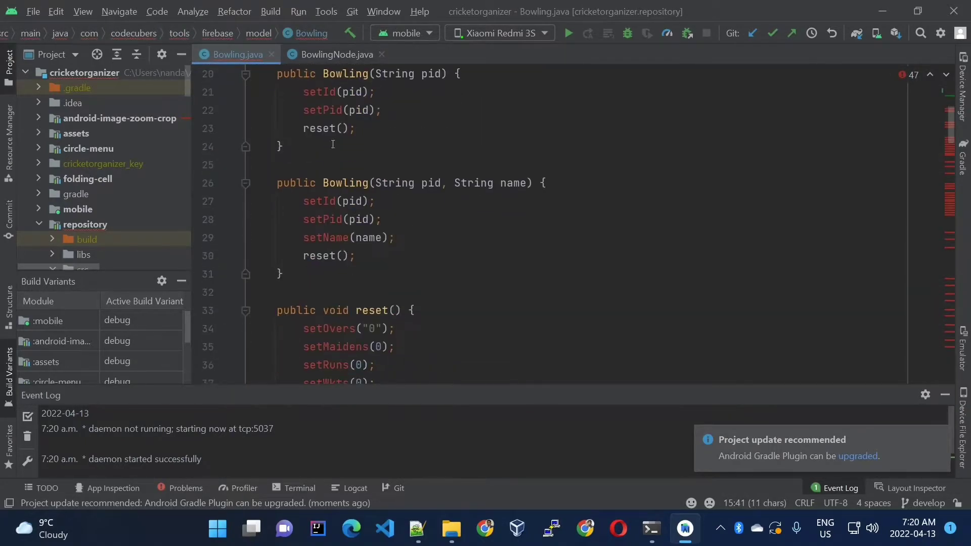
scroll(315, 118, "down", 3)
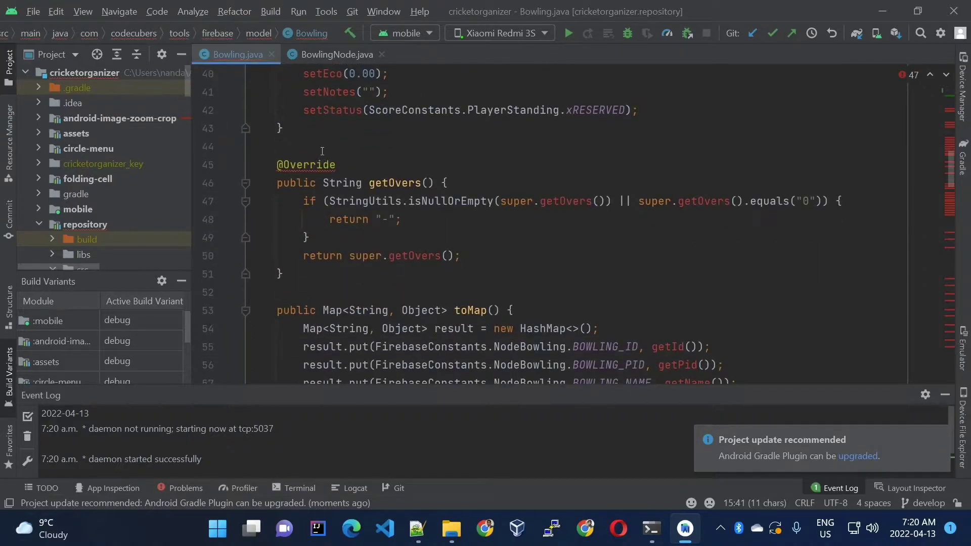
scroll(324, 177, "up", 3)
scroll(318, 202, "up", 3)
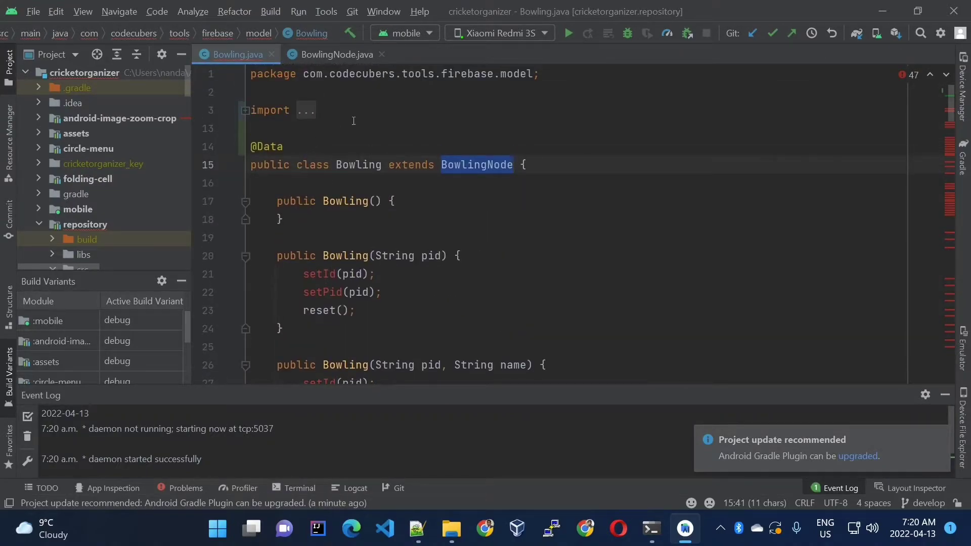
Build the mobile module to check that the project still compiles
left_click(353, 33)
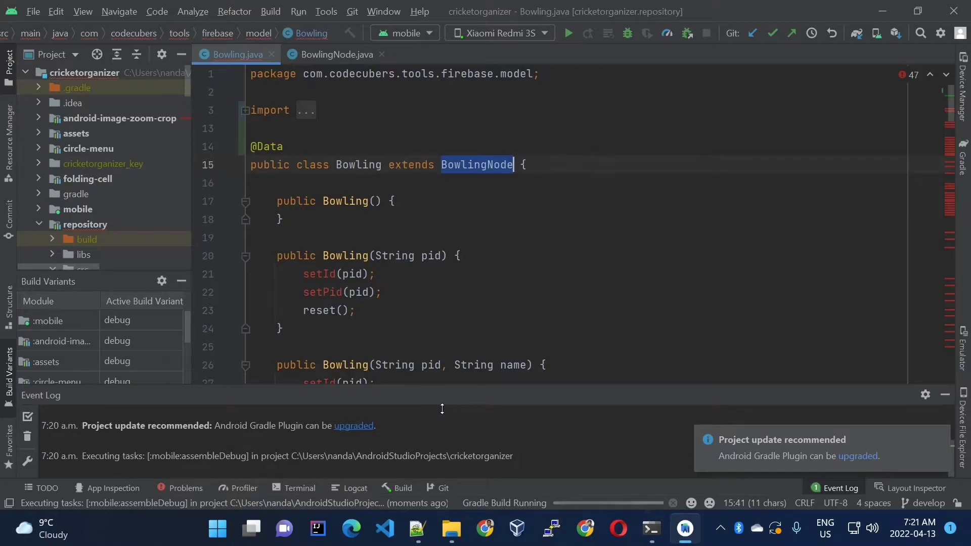
Switch to Chrome and open the GitHub home page
left_click(494, 534)
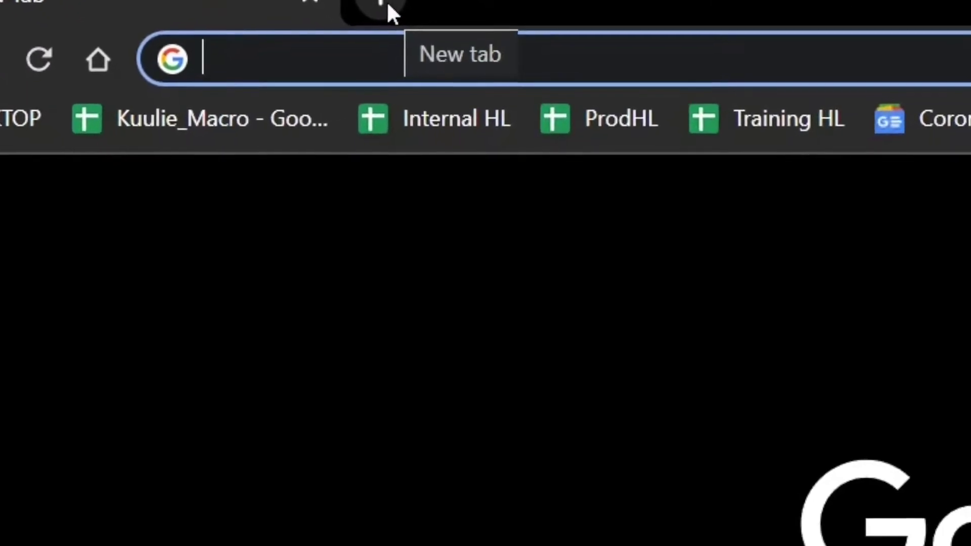
type("git")
key("Return")
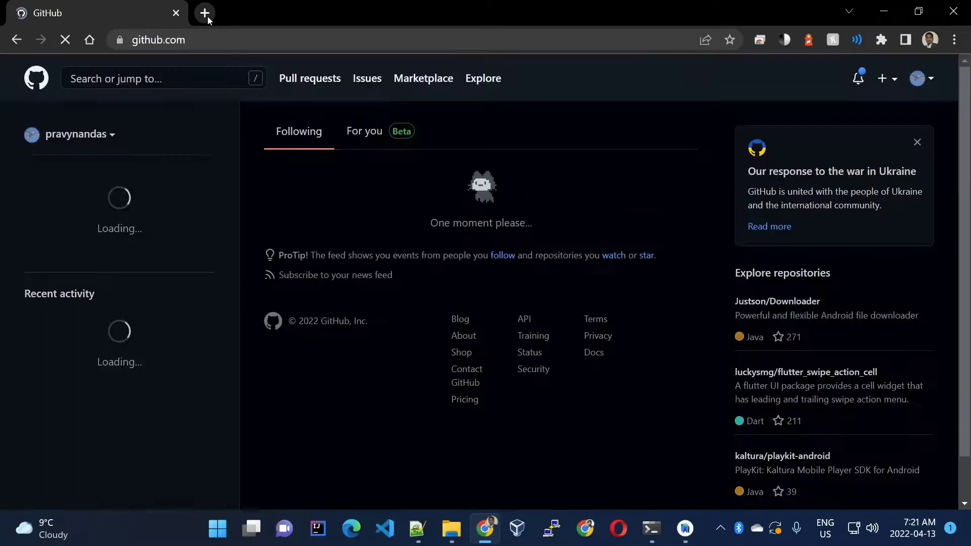
Search GitHub for "lombok" and open the suggested lombok-intellij-plugin repository
left_click(164, 73)
type("lom")
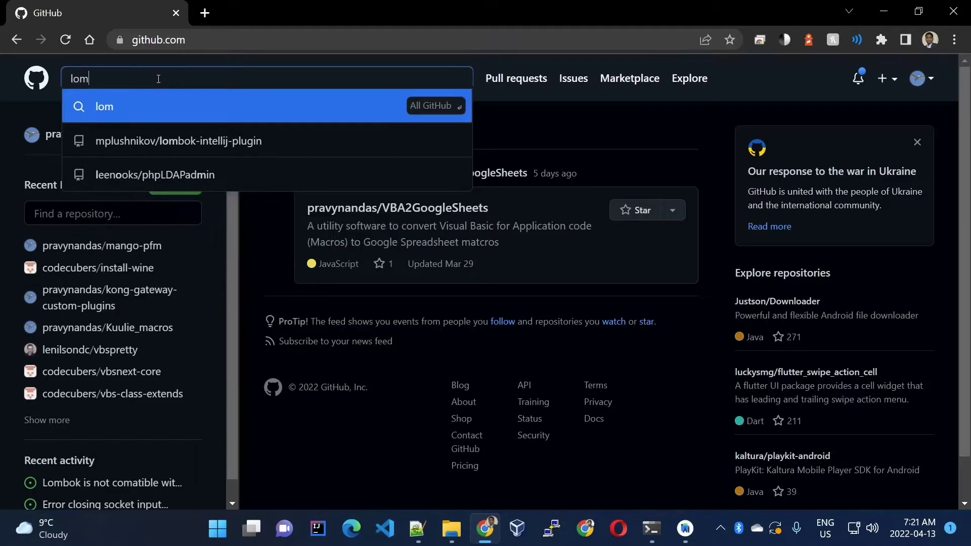
type("bok")
key("Down")
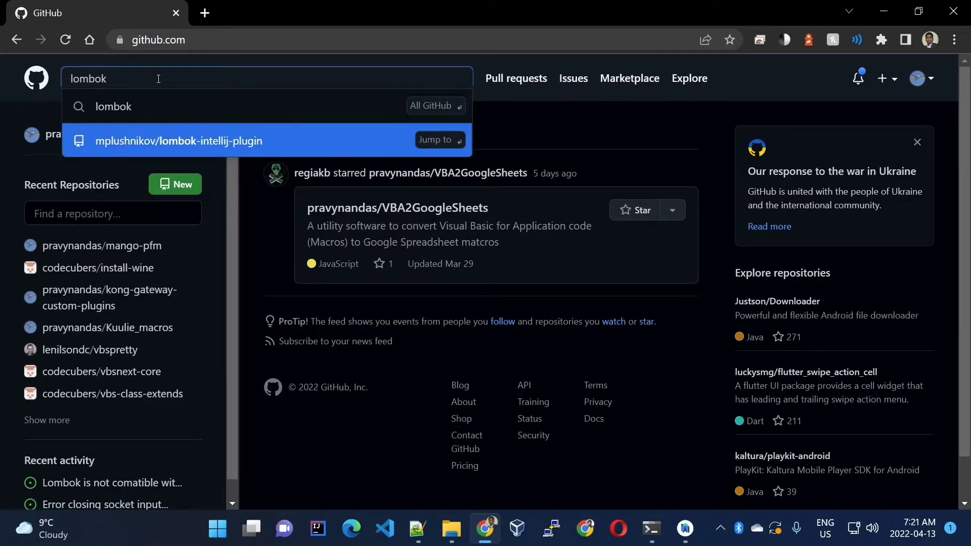
key("Return")
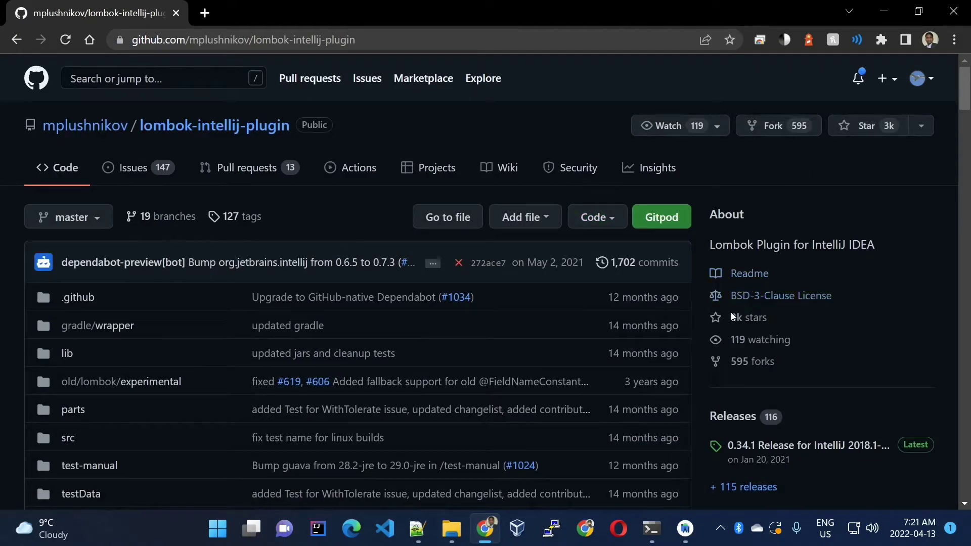
From the repository's releases, download lombok-plugin-0.34.1-2019.1.zip into the Downloads\Videos folder
left_click(736, 417)
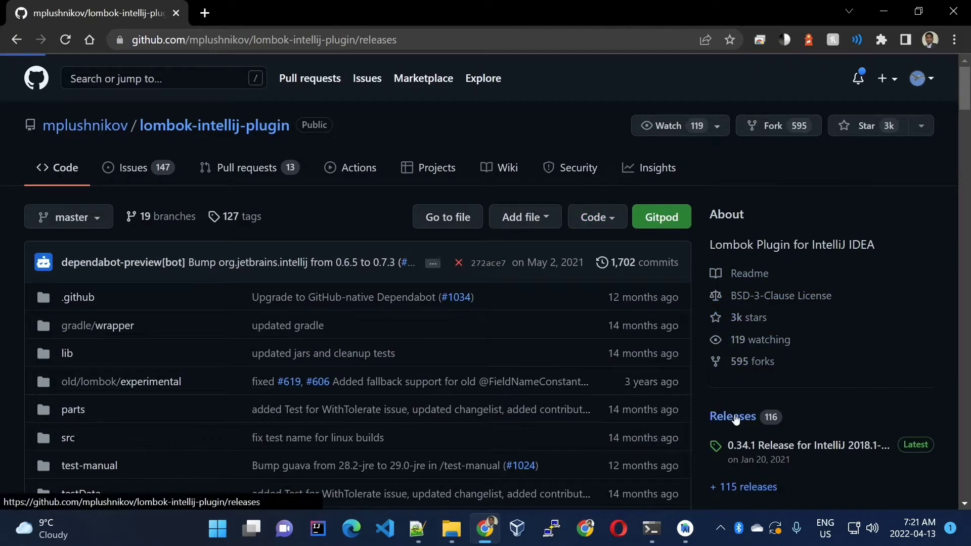
scroll(682, 364, "down", 5)
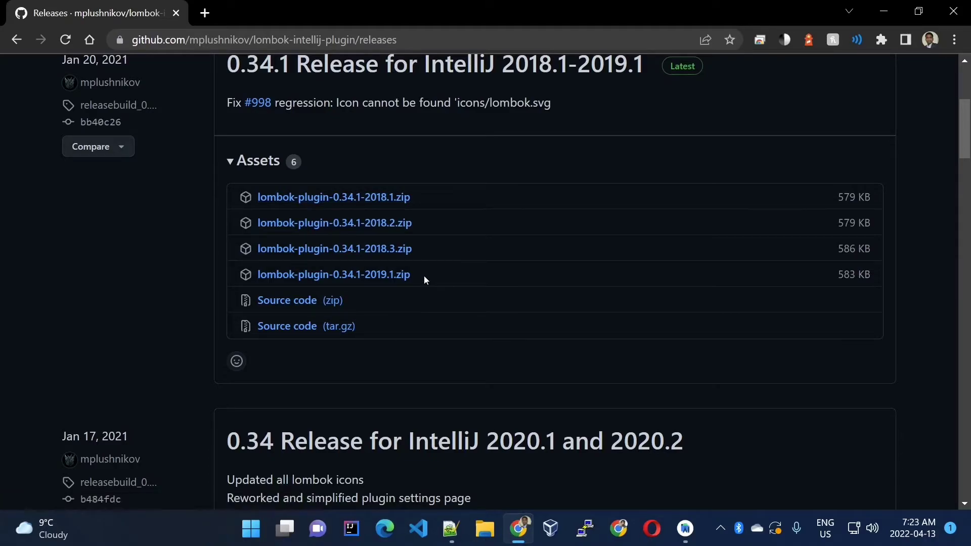
left_click(394, 276)
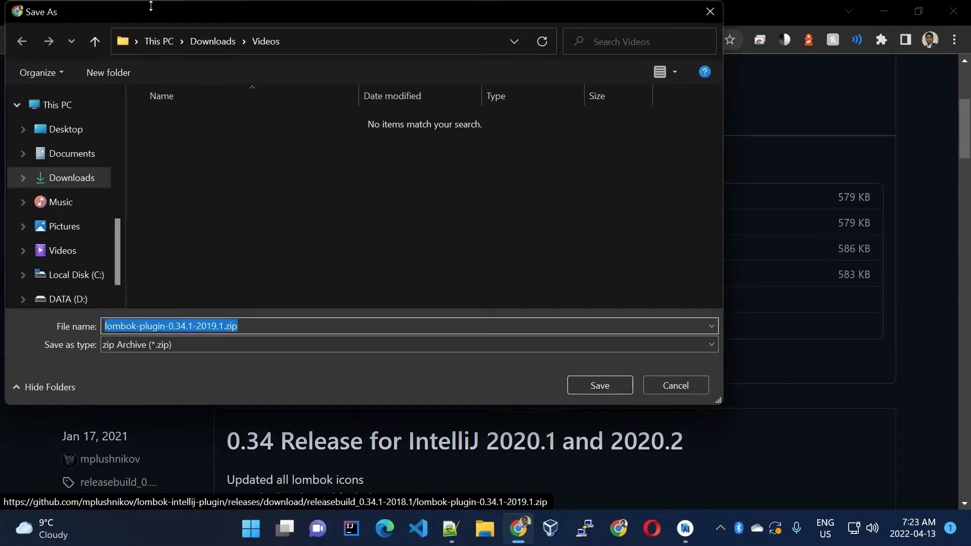
left_click(611, 385)
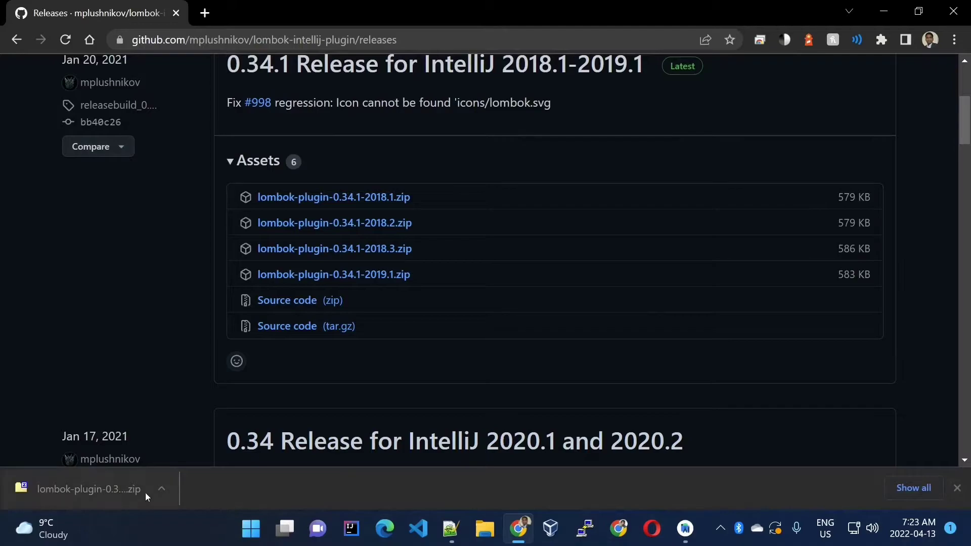
Show the downloaded lombok plugin zip in its folder and maximize the File Explorer window
left_click(162, 488)
left_click(211, 440)
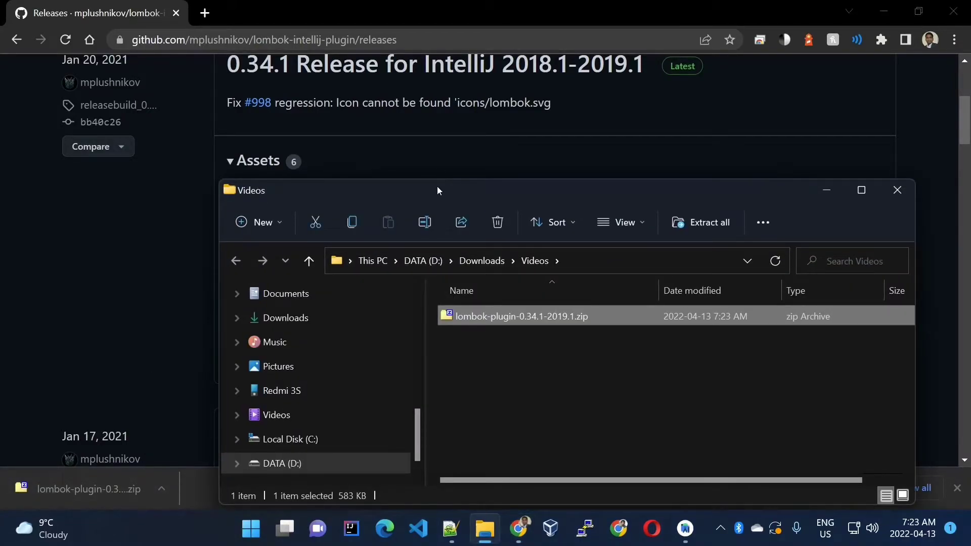
double_click(443, 187)
left_click(444, 188)
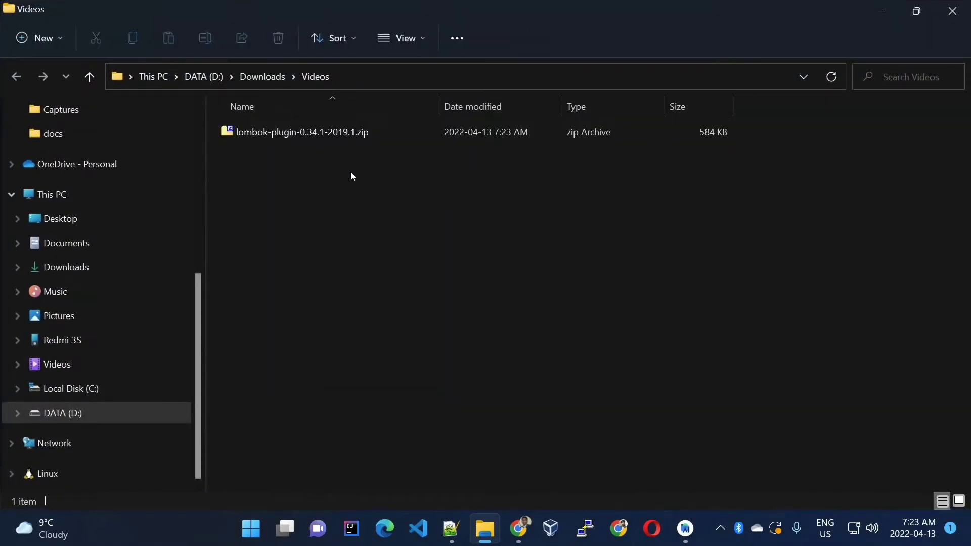
Extract lombok-plugin-0.34.1-2019.1.zip directly into D:\Downloads\Videos\ without a version-named subfolder
left_click(310, 133)
right_click(310, 134)
left_click(422, 230)
left_click_drag(378, 199, 496, 199)
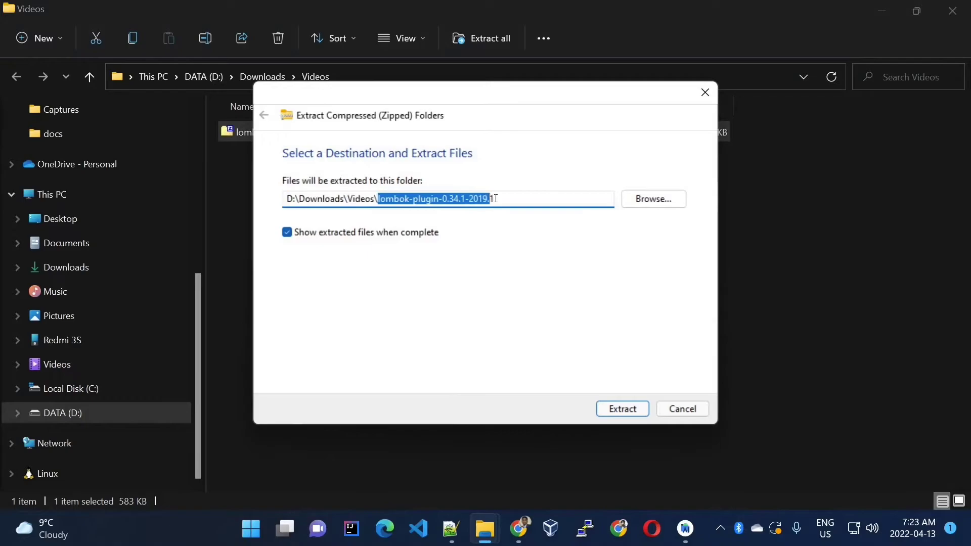
key("BackSpace")
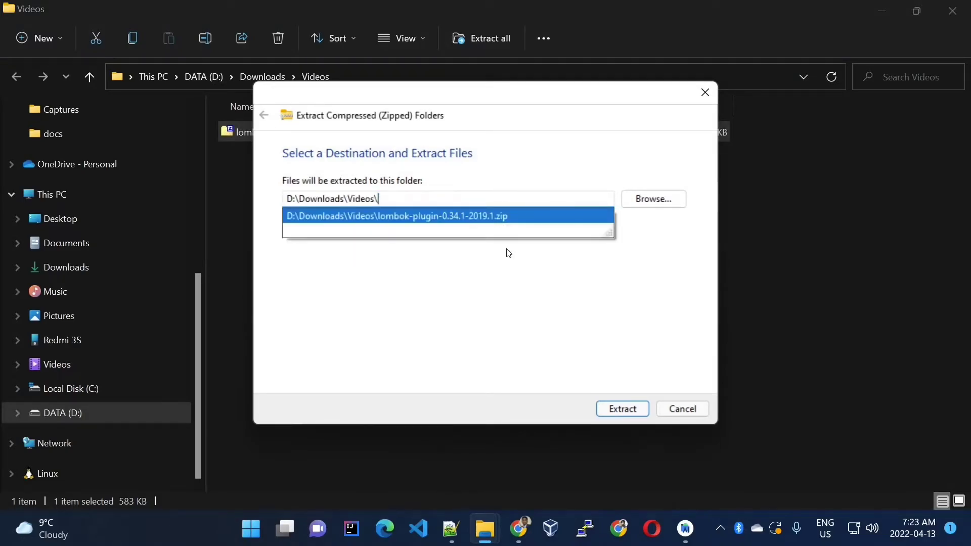
left_click(500, 273)
left_click(621, 409)
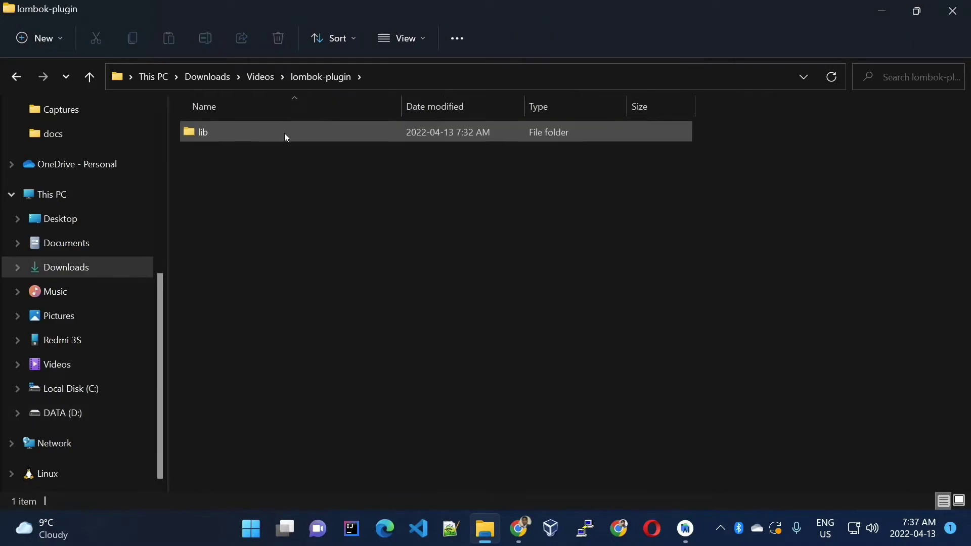
Open lombok-plugin-0.34.1-2019.1.jar from the extracted lib folder as an archive in 7-Zip
double_click(287, 138)
left_click(287, 138)
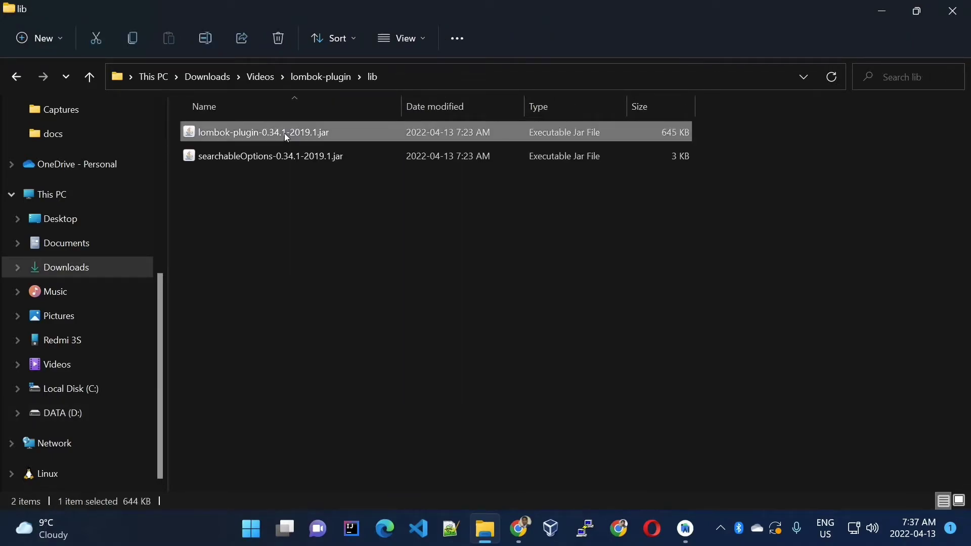
right_click(287, 137)
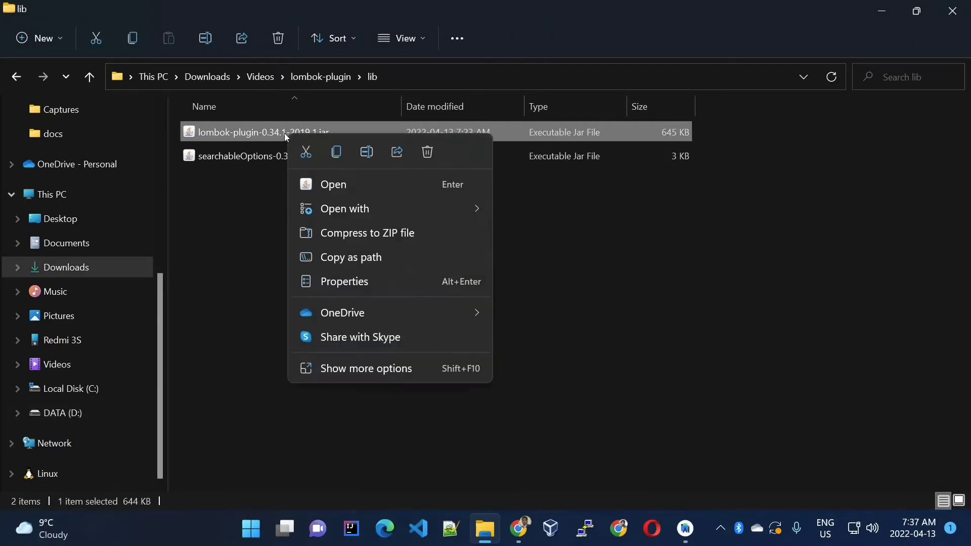
left_click(389, 377)
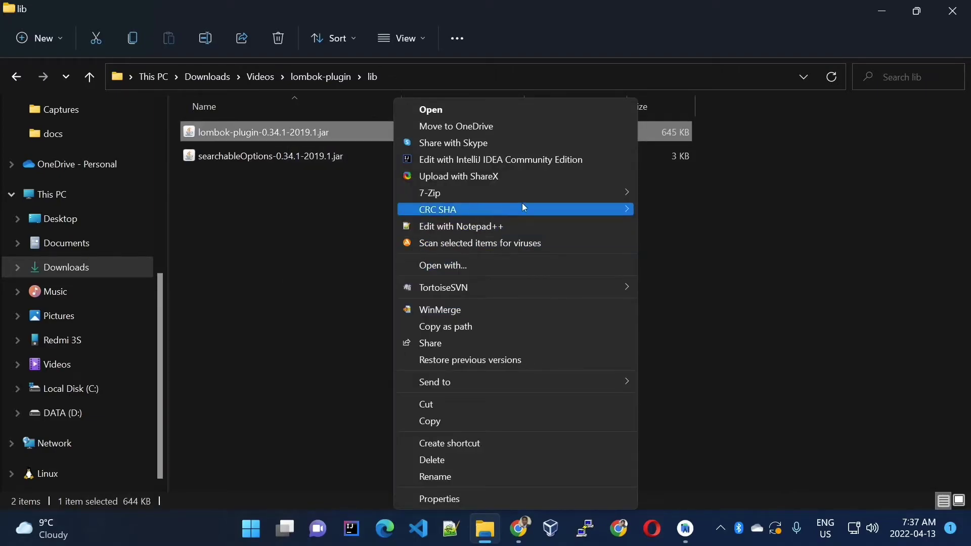
mouse_move(569, 194)
left_click(676, 197)
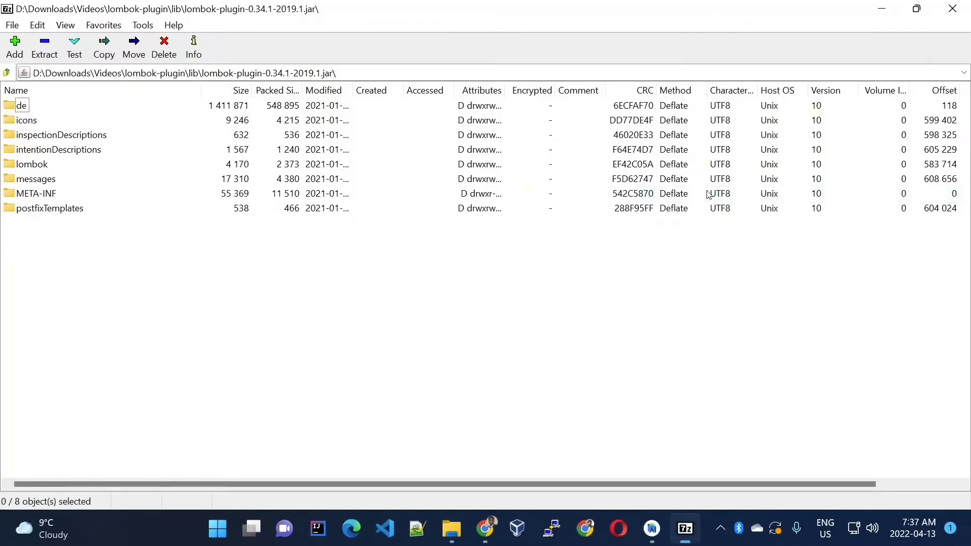
Open plugin.xml from the jar's META-INF folder for editing and move the Notepad window fully into view
double_click(35, 194)
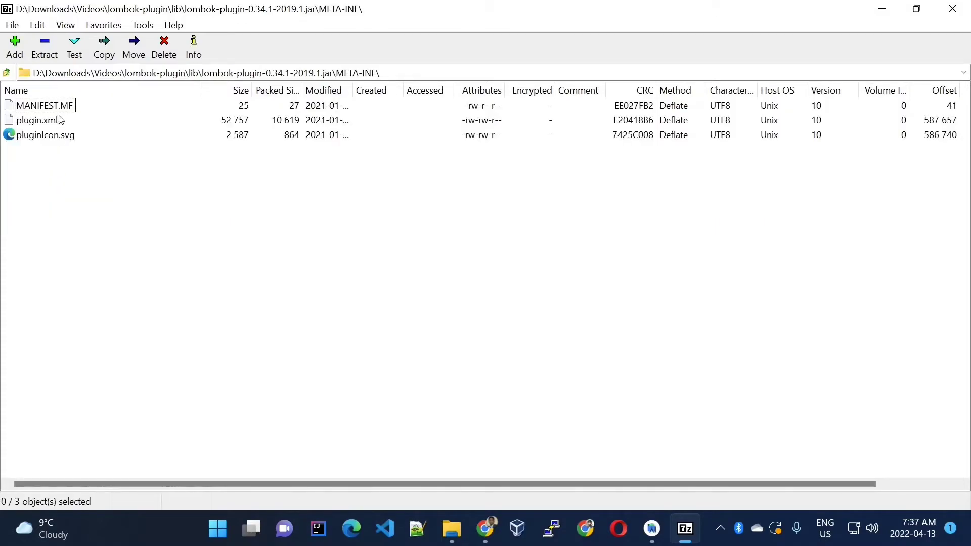
left_click(61, 120)
right_click(52, 124)
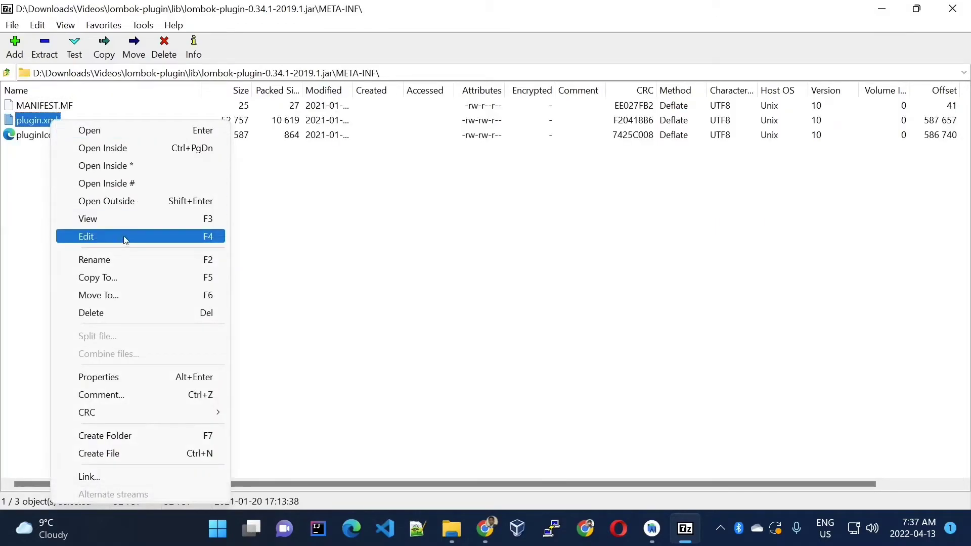
left_click(150, 238)
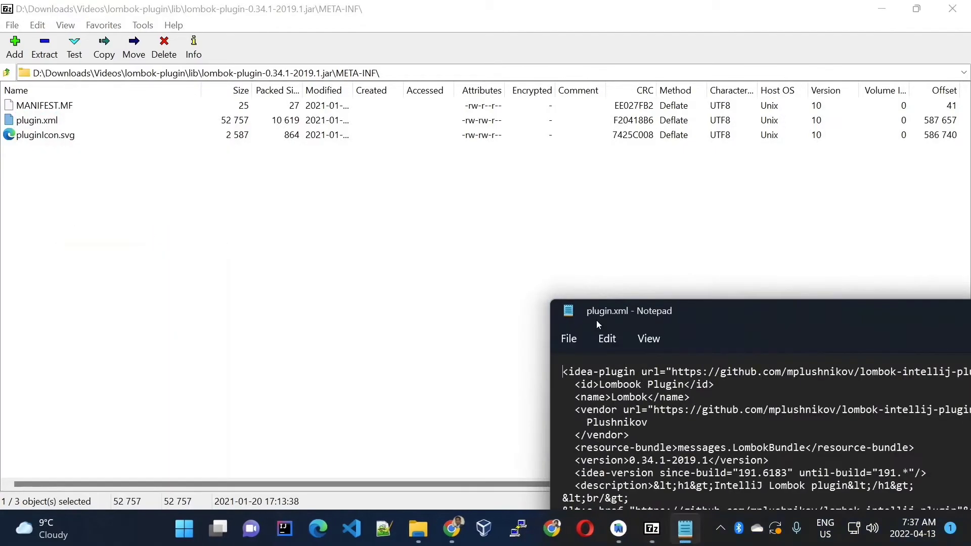
left_click_drag(653, 314, 199, 58)
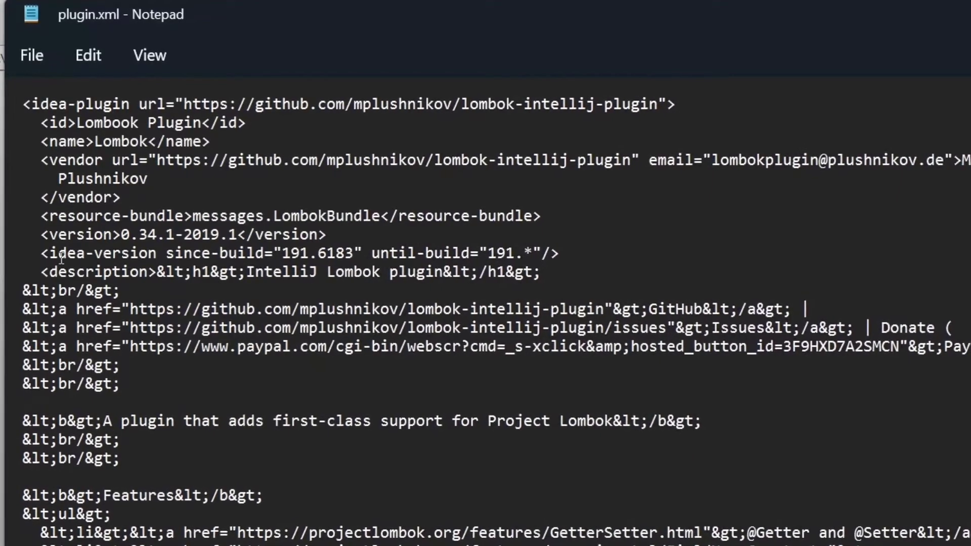
Set the until-build value of the idea-version element in plugin.xml to IE-212.*
left_click_drag(42, 254, 567, 255)
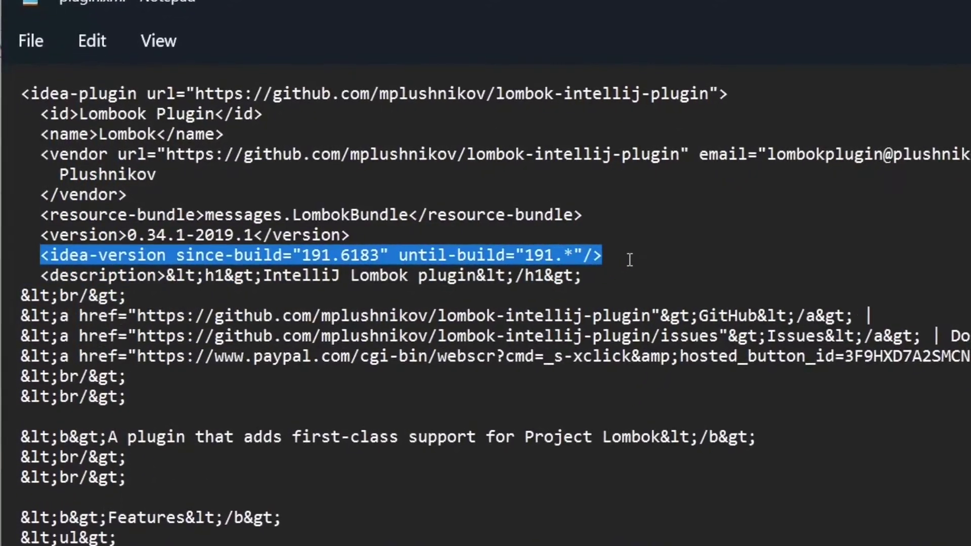
double_click(551, 255)
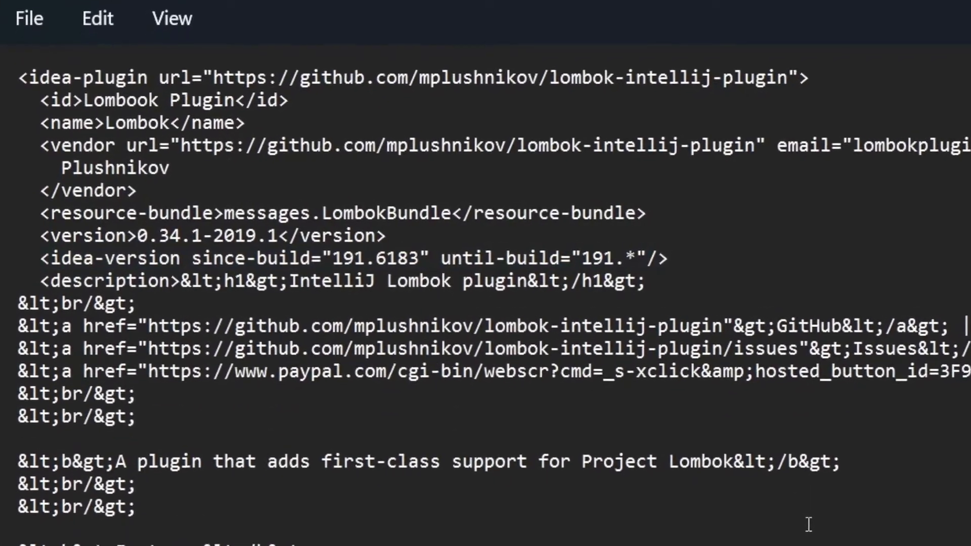
key("shift+Right")
key("shift+Right")
type("IE-212")
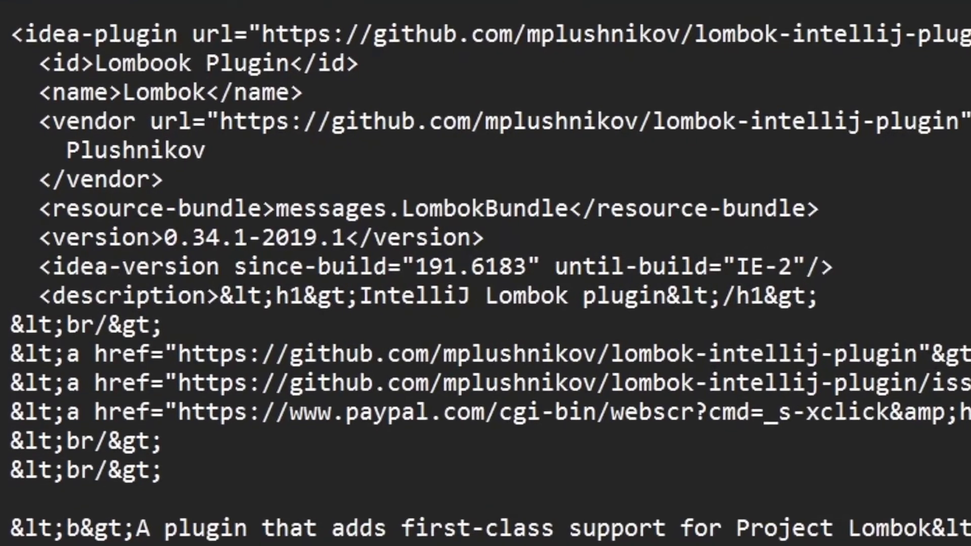
type(".*")
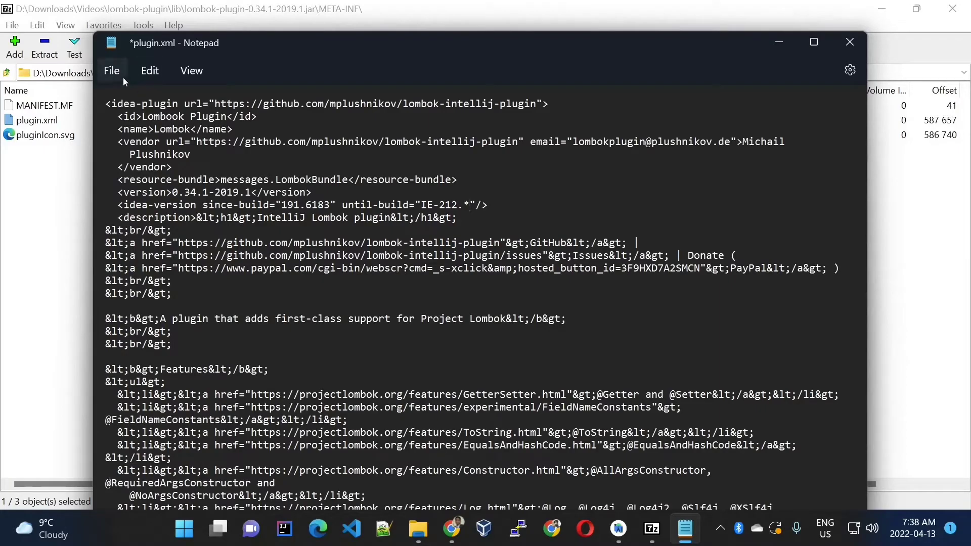
Save and close plugin.xml, accept updating it in the jar archive, and exit 7-Zip
left_click(112, 70)
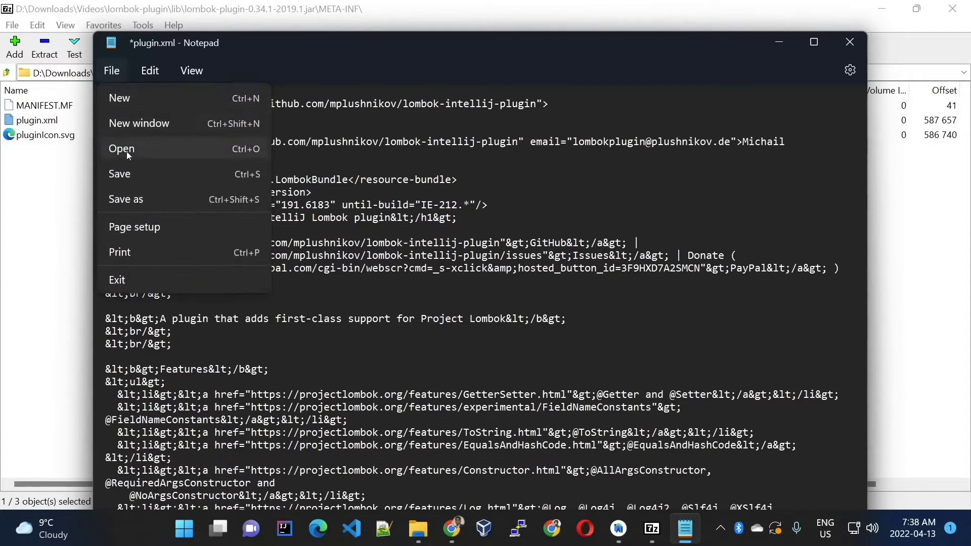
left_click(134, 174)
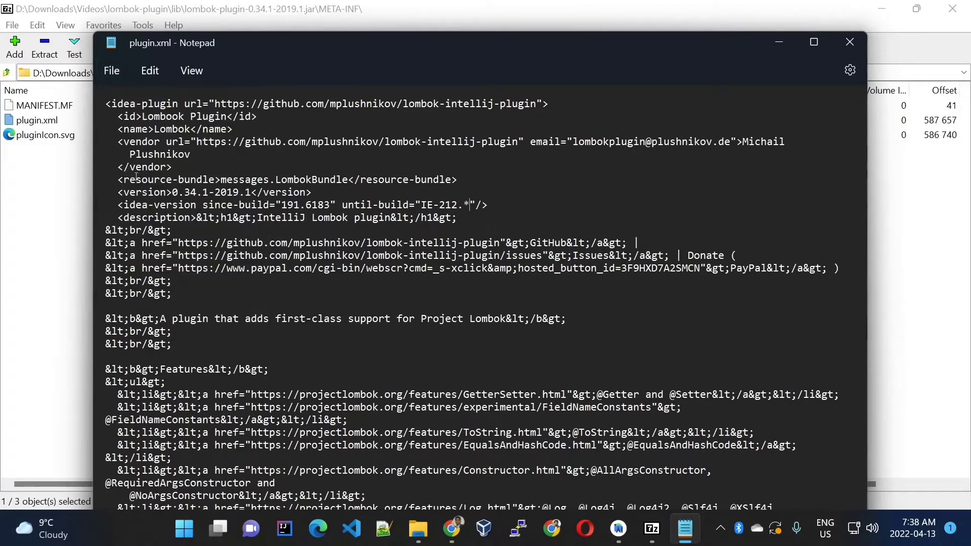
double_click(111, 42)
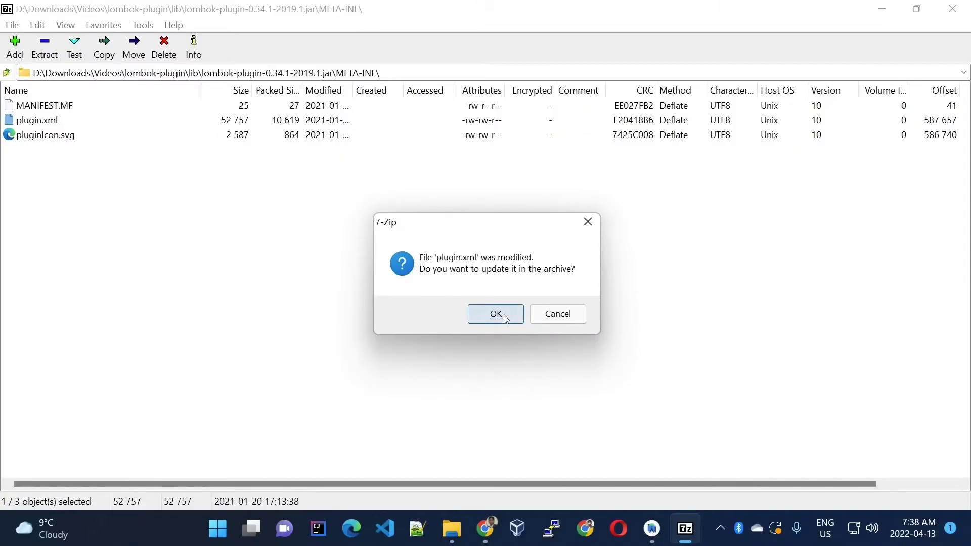
left_click(506, 358)
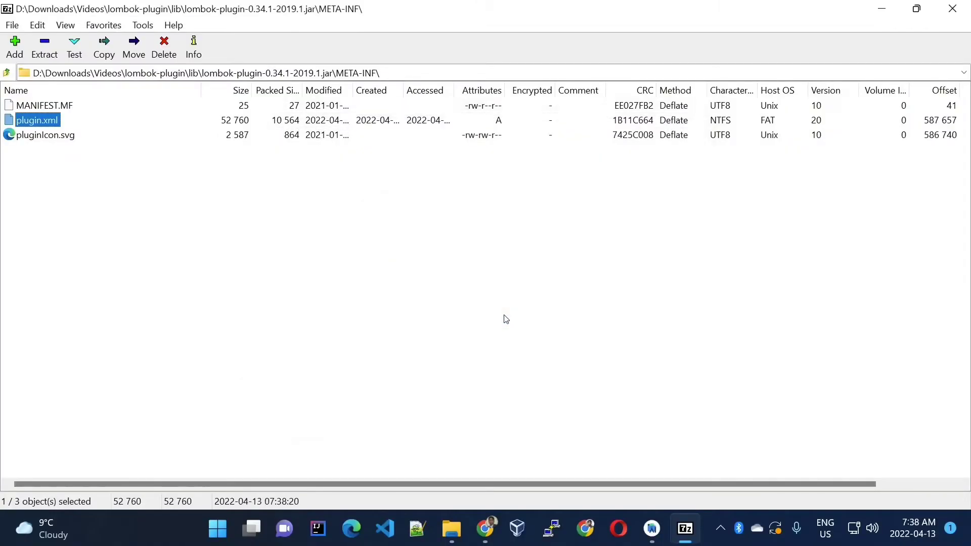
left_click(11, 27)
left_click(46, 431)
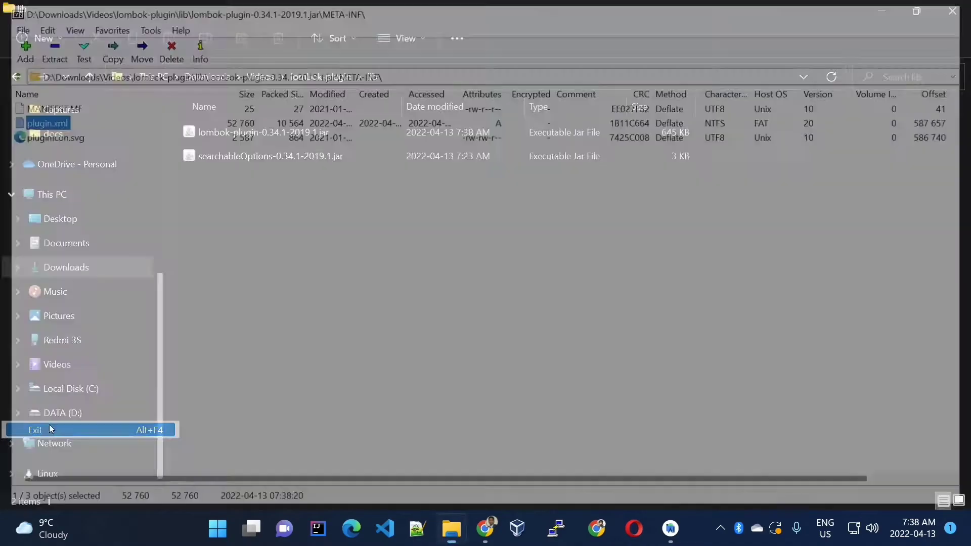
Return to the Videos folder and compress the lombok-plugin folder to a ZIP file
left_click(286, 77)
left_click(297, 74)
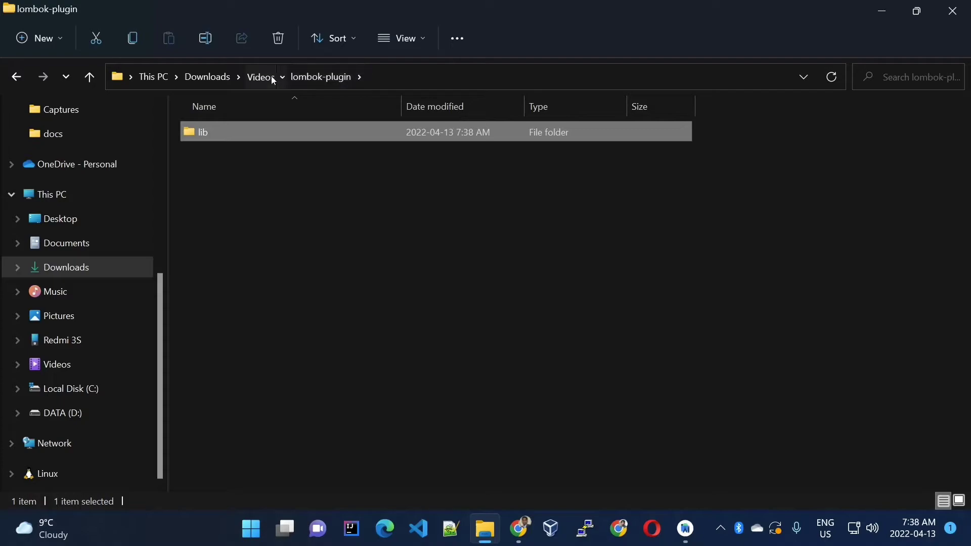
left_click(273, 77)
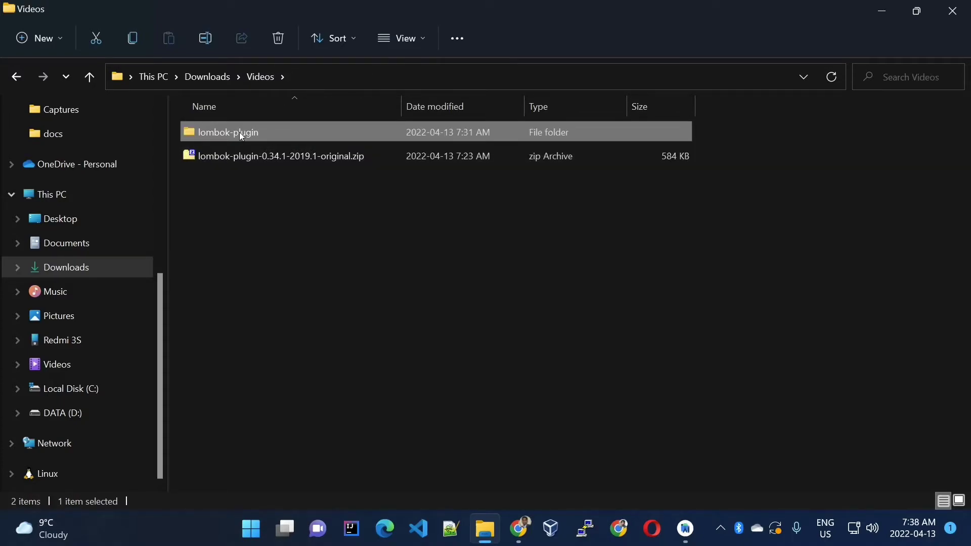
mouse_move(239, 132)
right_click(242, 134)
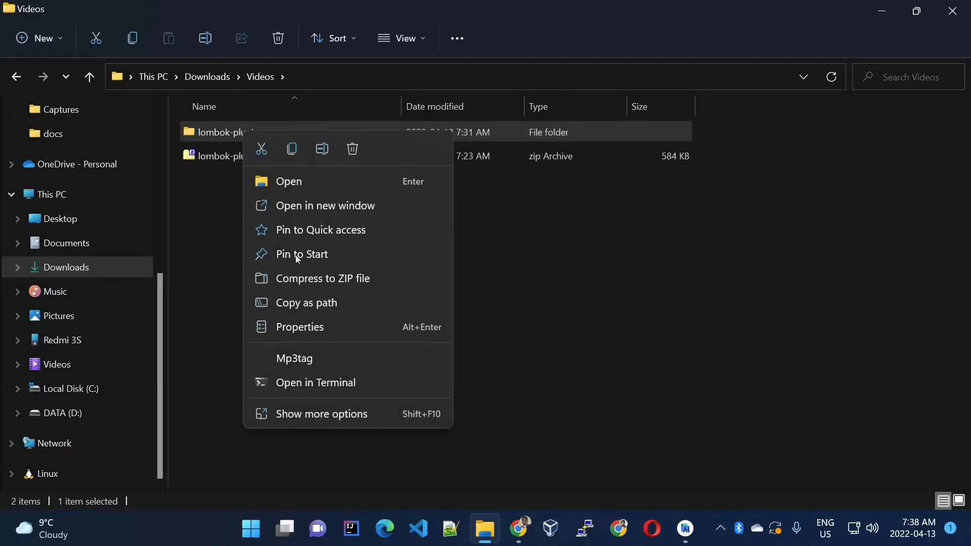
left_click(341, 277)
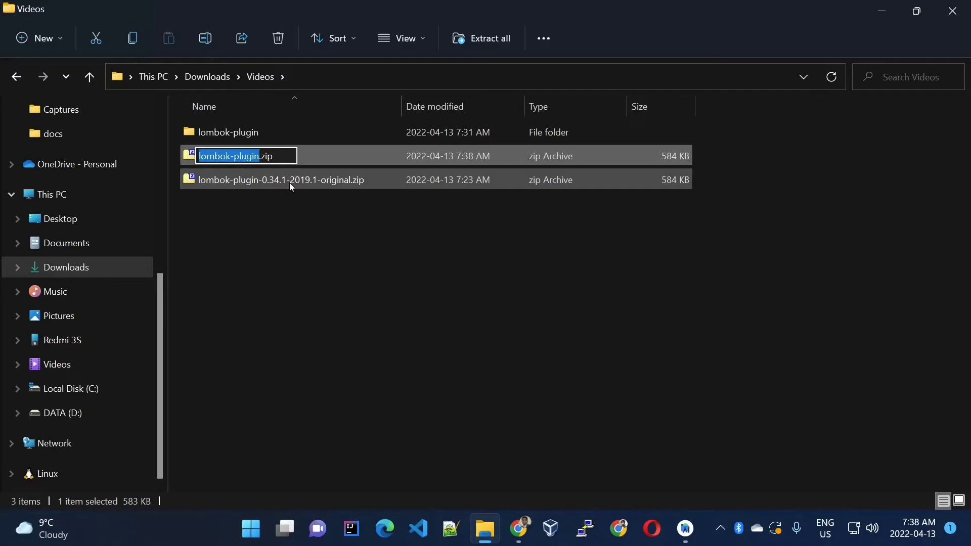
Rename the newly compressed lombok-plugin archive to lombok-plugin-0.34.1-2019.1.zip
key("Right")
type("-0")
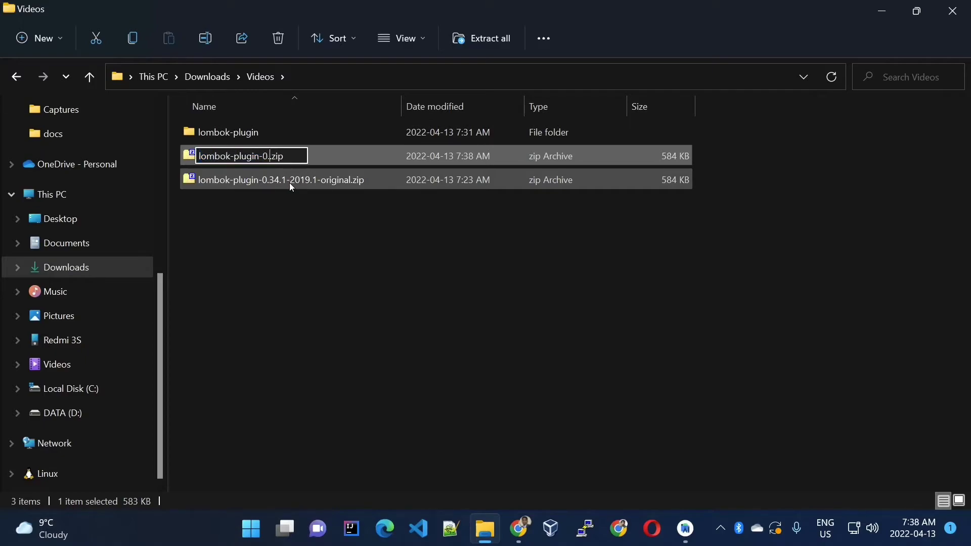
type(".34.1-")
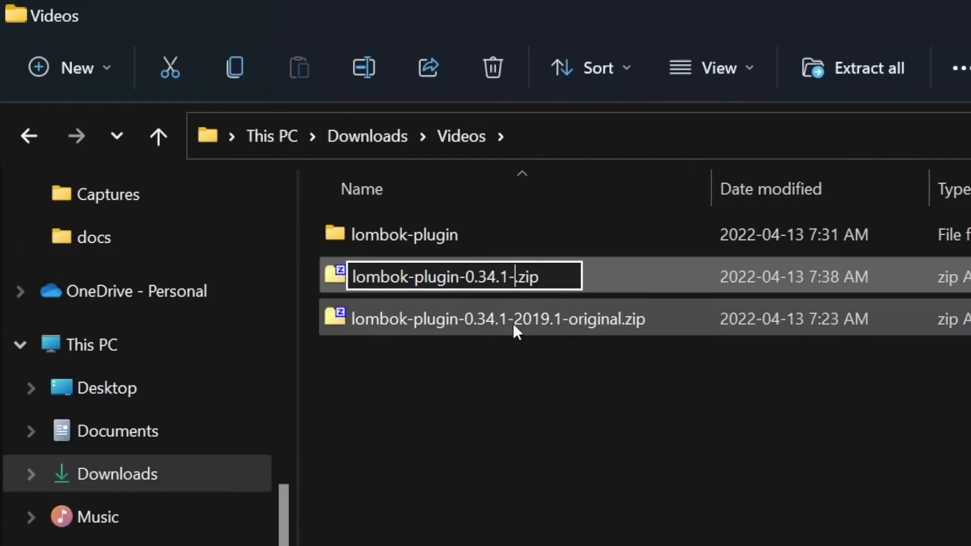
type("2019.1")
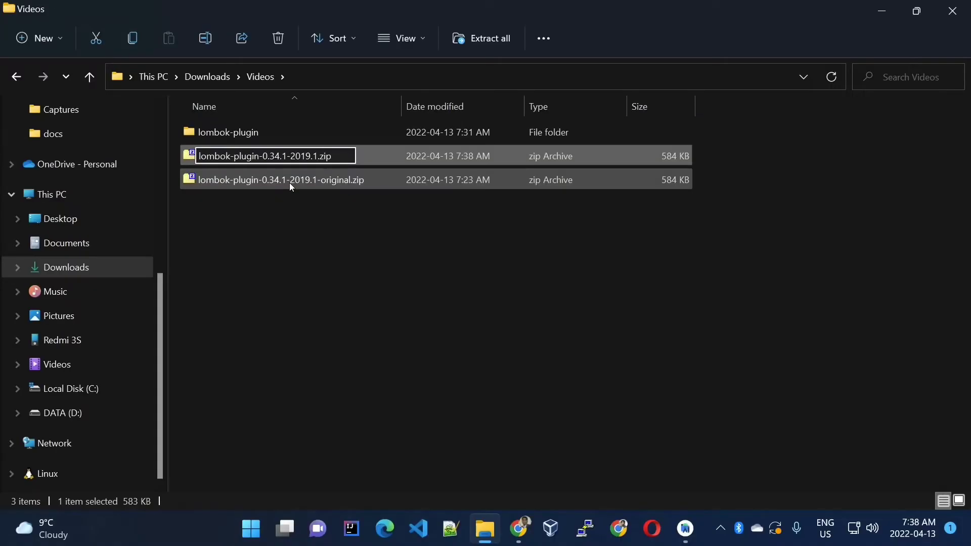
key("Return")
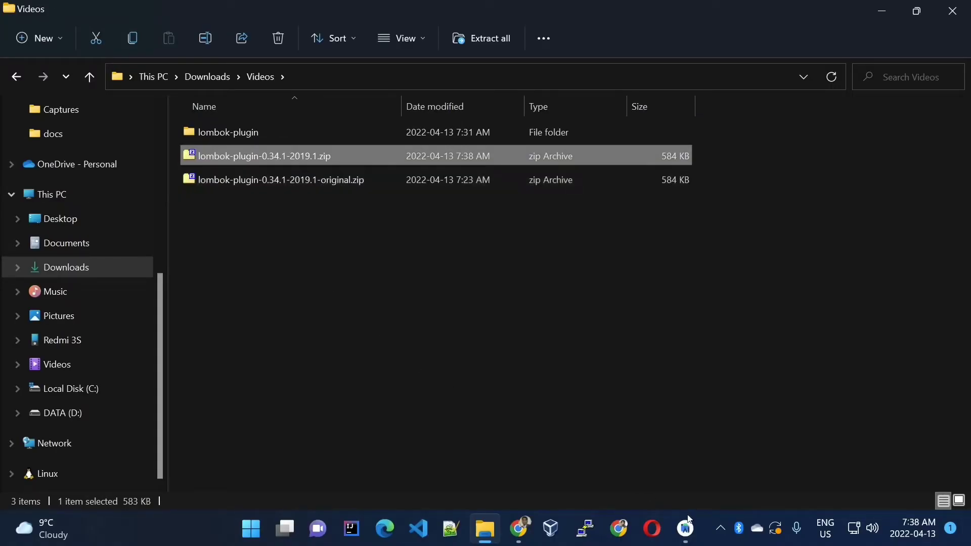
Switch to Android Studio and start installing a plugin from disk in the Plugins settings
left_click(687, 531)
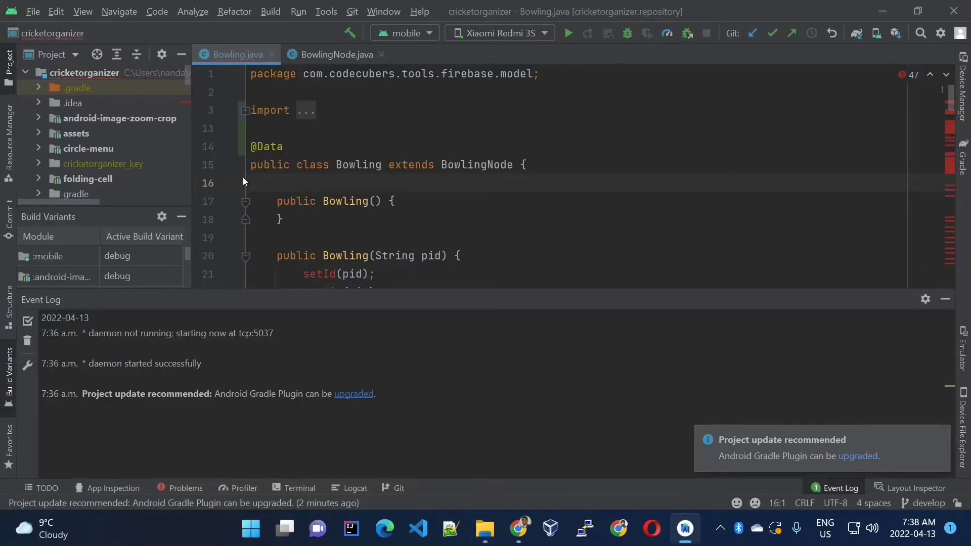
left_click(33, 13)
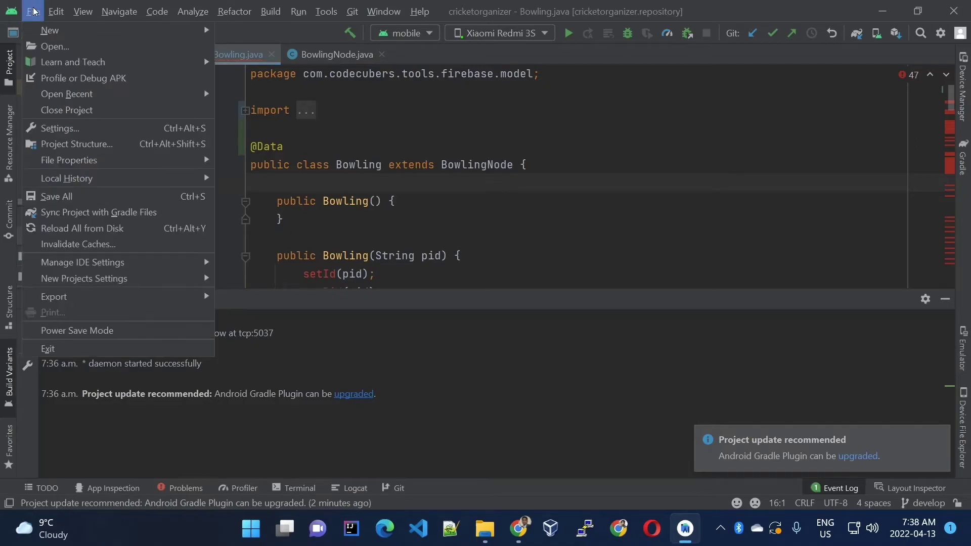
left_click(100, 129)
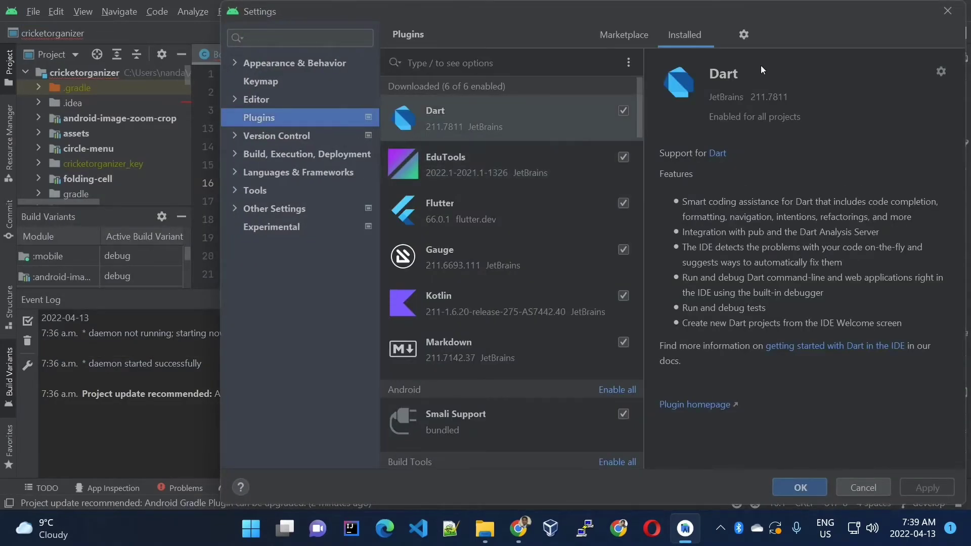
left_click(743, 34)
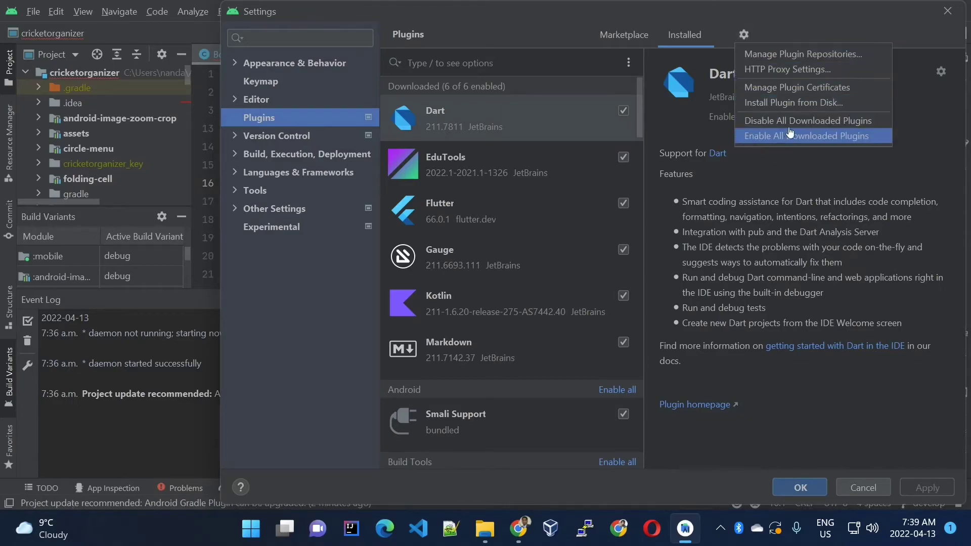
left_click(781, 101)
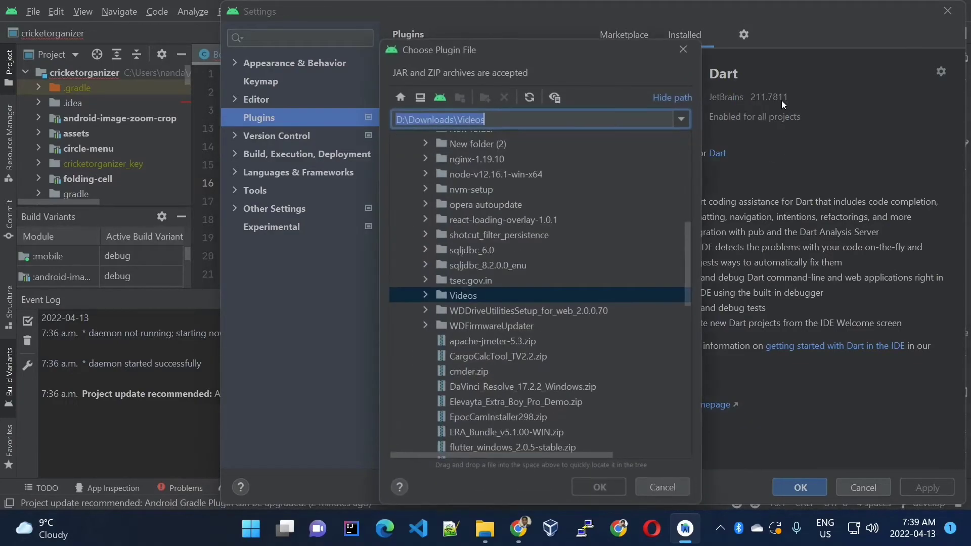
Choose lombok-plugin-0.34.1-2019.1.zip from the Videos folder as the plugin file to install
left_click(420, 293)
left_click(425, 294)
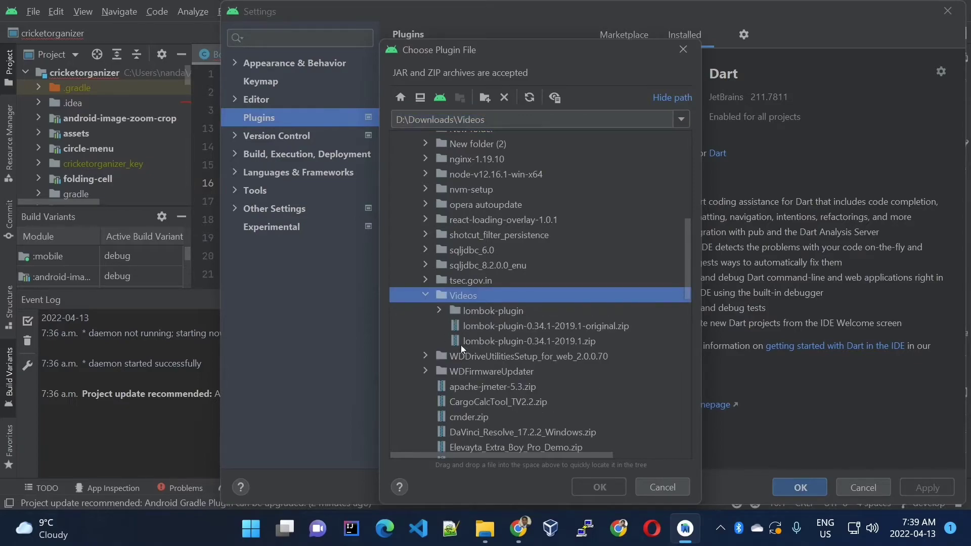
left_click(571, 340)
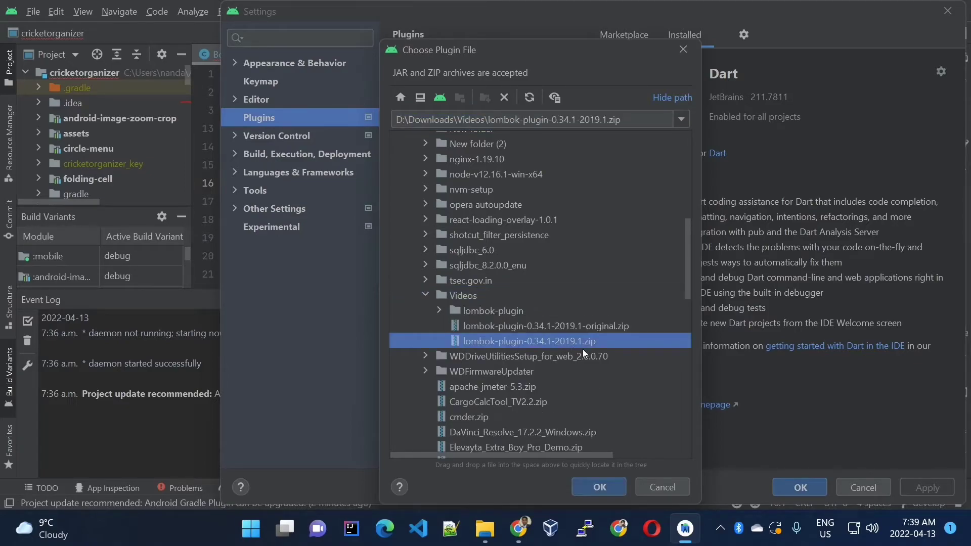
left_click(600, 487)
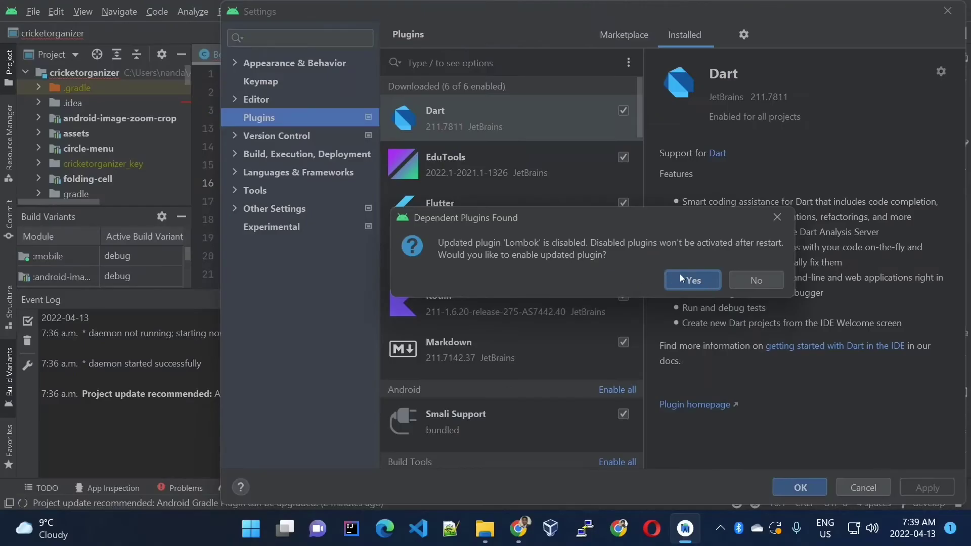
Accept enabling the updated Lombok plugin and restart the IDE to apply the plugin changes
left_click(649, 309)
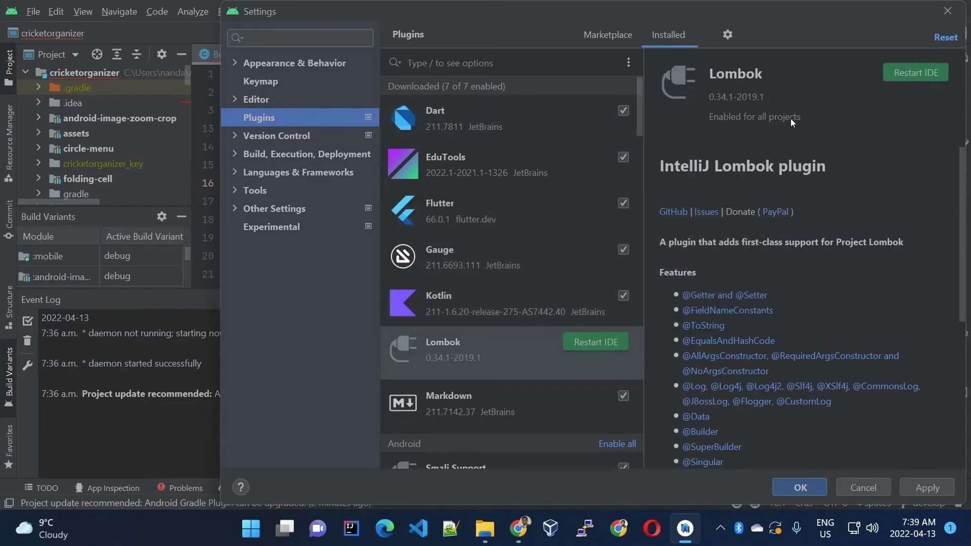
left_click(912, 69)
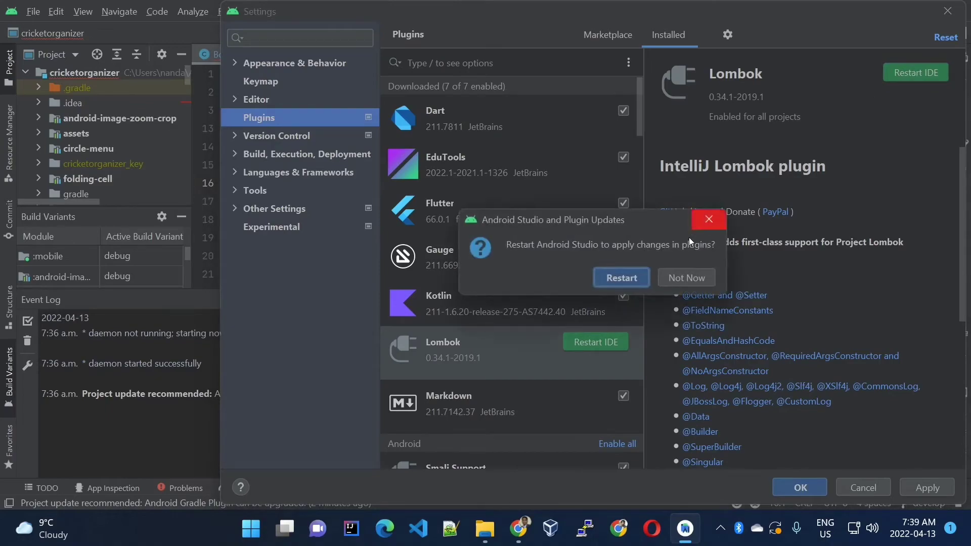
left_click(629, 277)
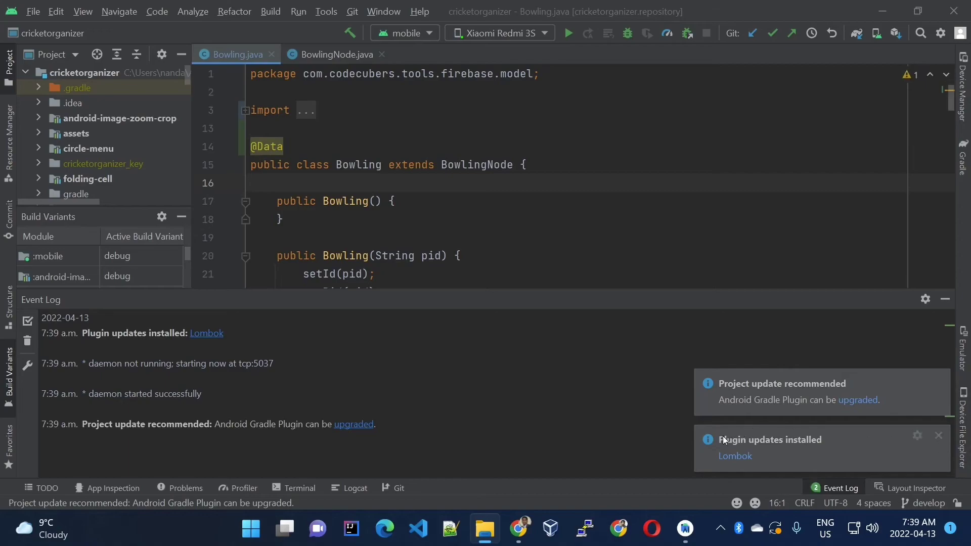
View the installed Lombok plugin's details from its update notification, close them and dismiss both notifications
left_click(744, 459)
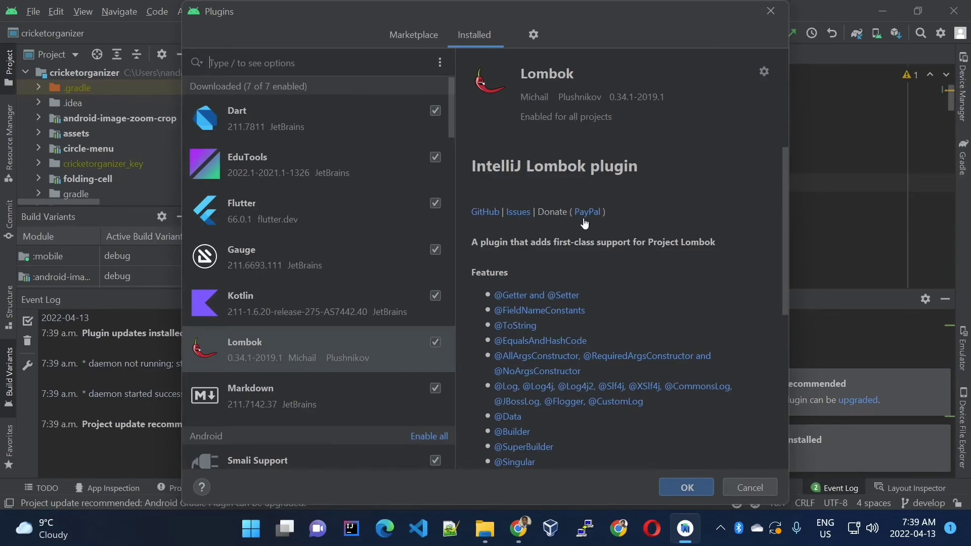
left_click(673, 488)
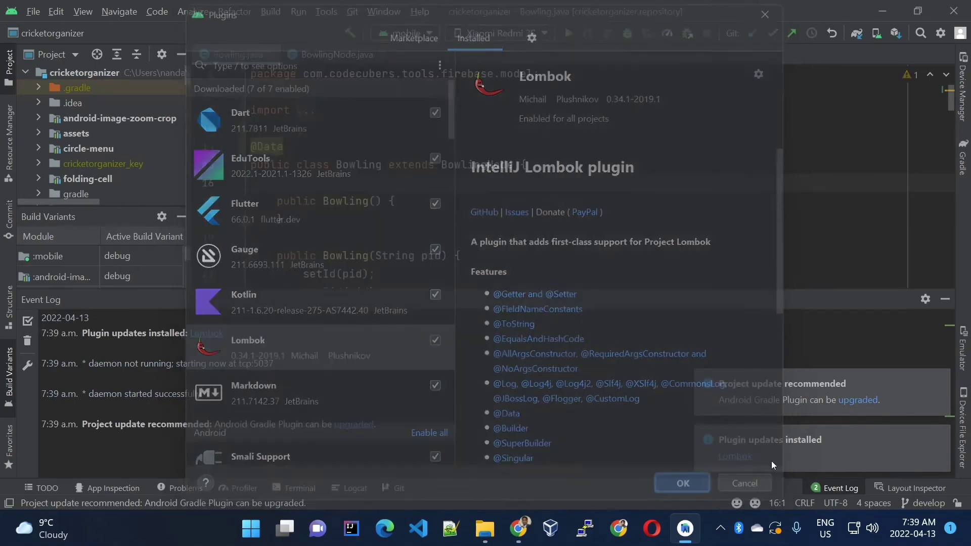
left_click(943, 381)
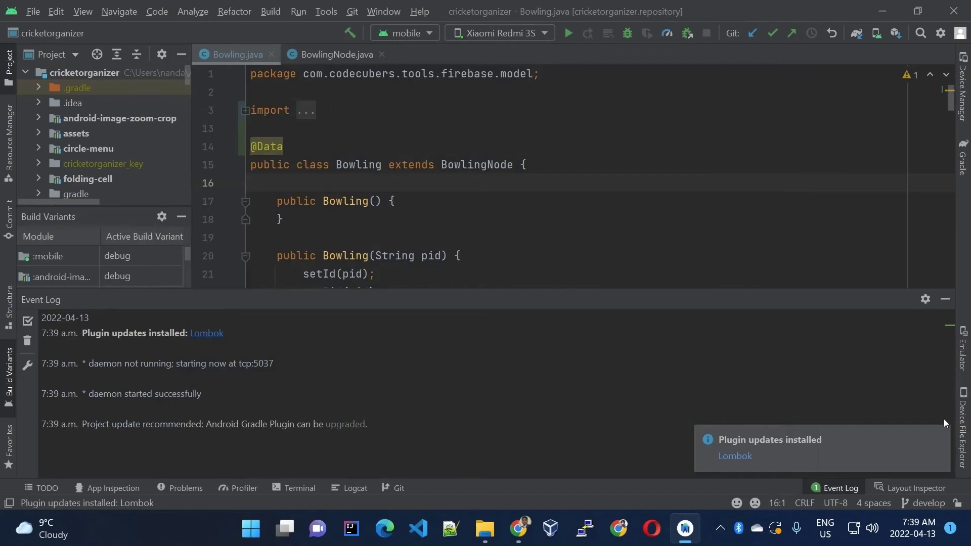
left_click(939, 435)
Go to the declaration of setId from the Bowling(String pid) constructor and examine the id field in BowlingNode.java
scroll(319, 109, "down", 6)
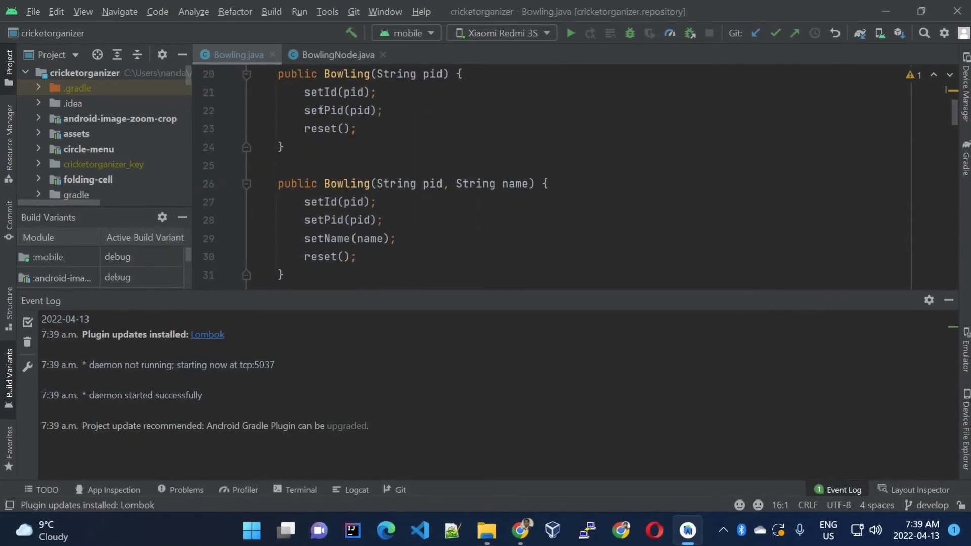
left_click(318, 92)
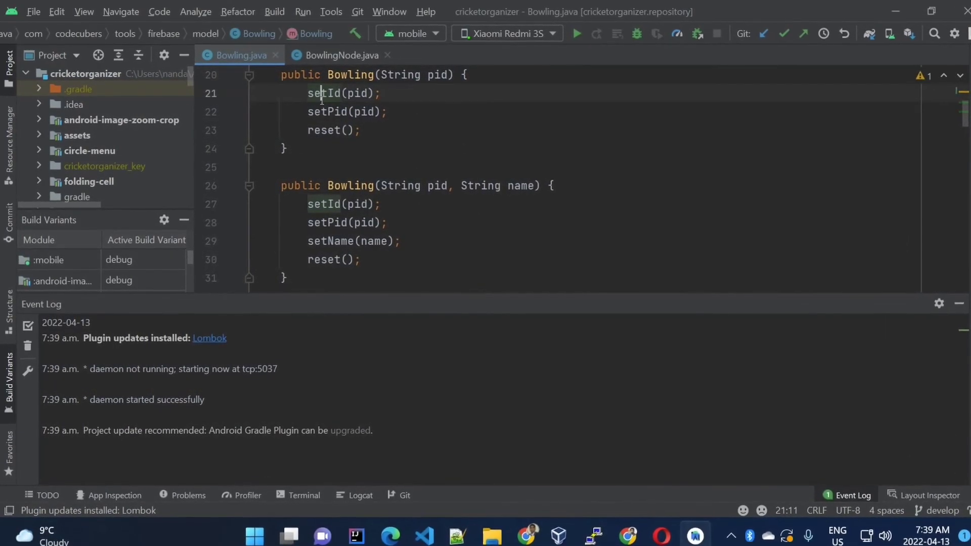
right_click(329, 95)
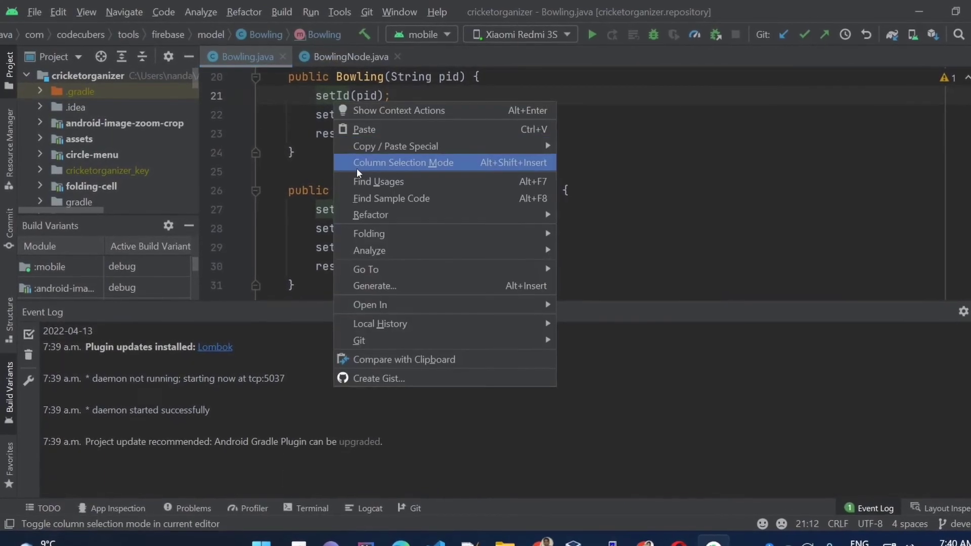
mouse_move(430, 272)
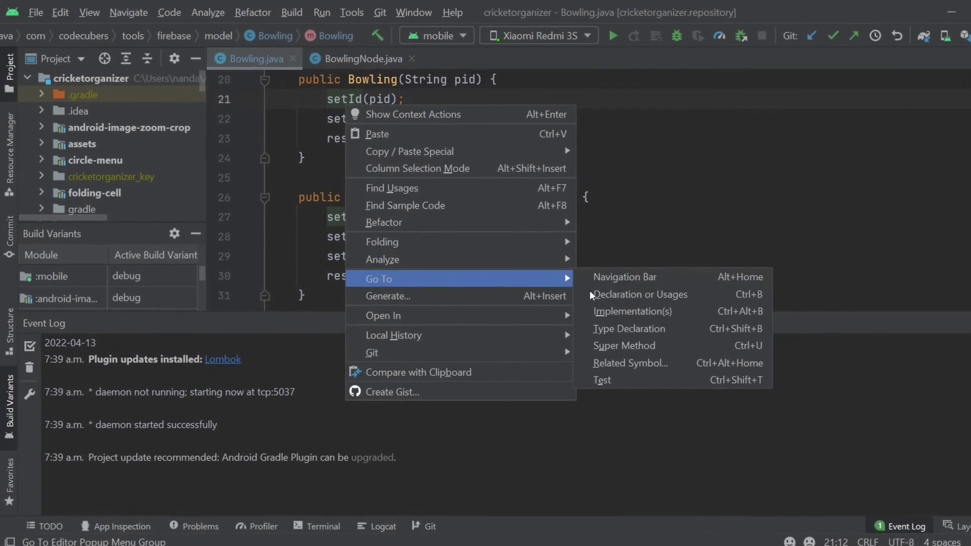
left_click(630, 298)
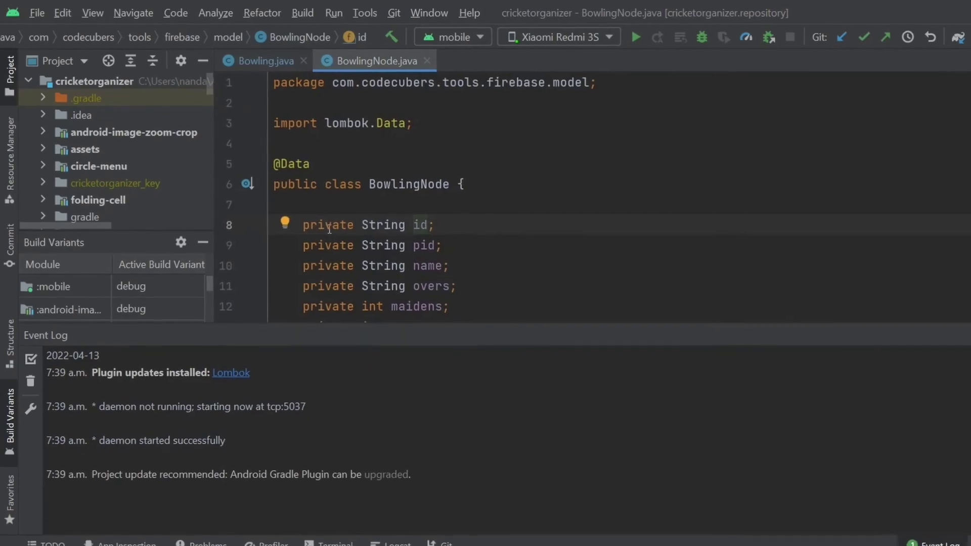
left_click_drag(442, 227, 311, 228)
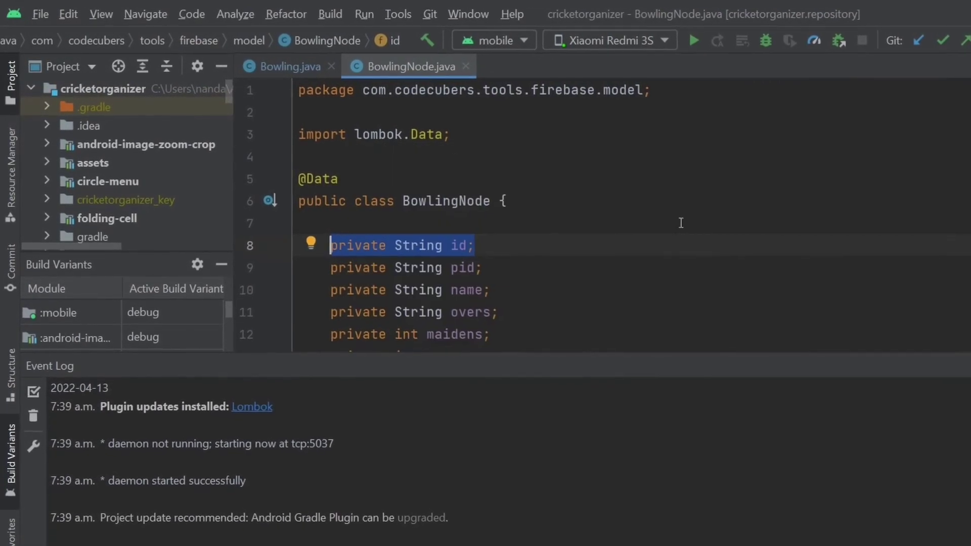
left_click(701, 252)
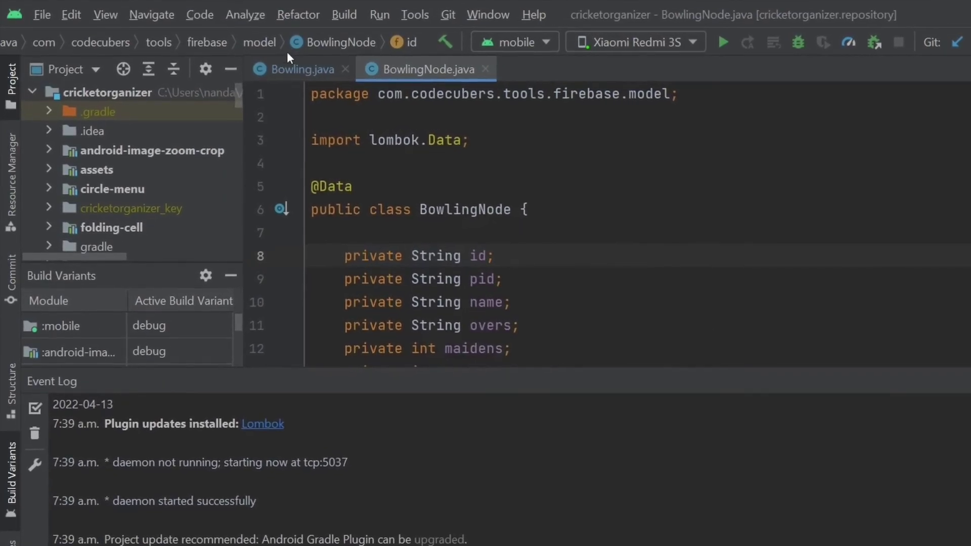
left_click(291, 60)
mouse_move(397, 291)
scroll(623, 271, "up", 6)
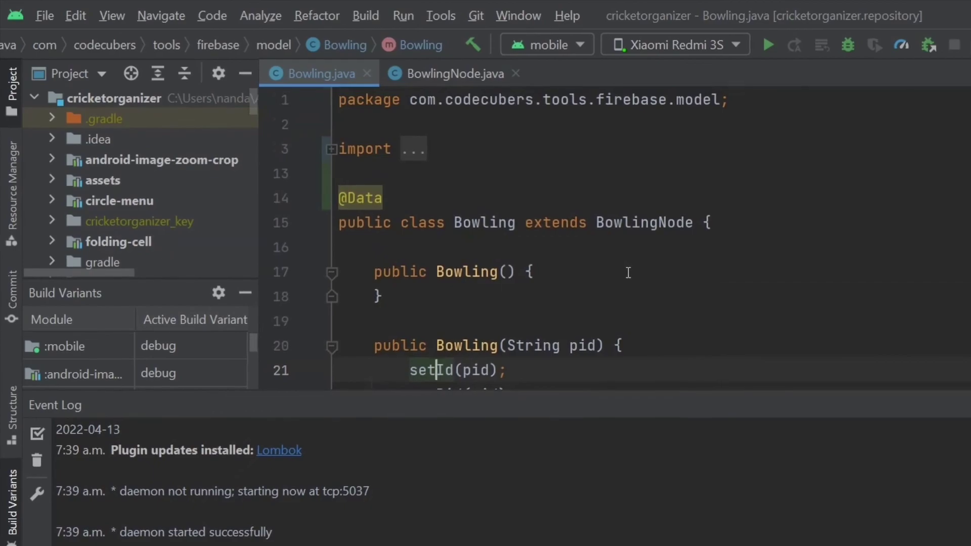
scroll(624, 271, "down", 6)
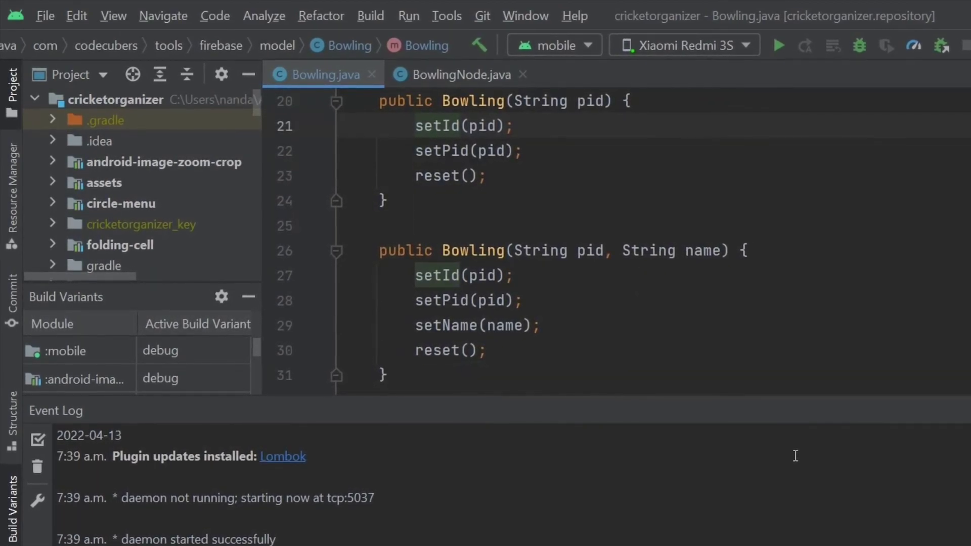